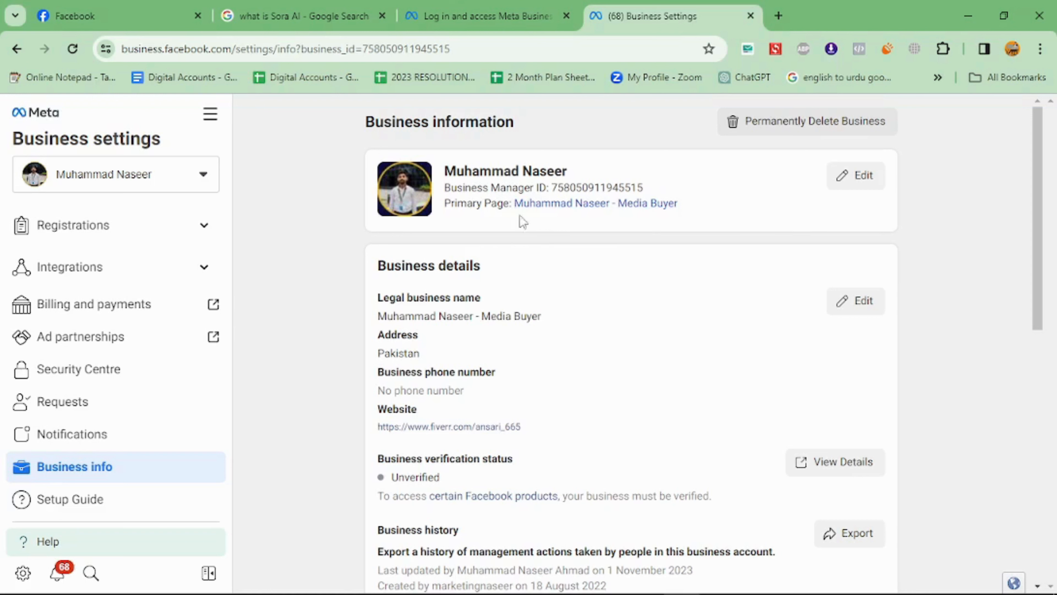
# - Try to set the business's primary Page to Apex Marketing in the business information
pyautogui.click(858, 182)
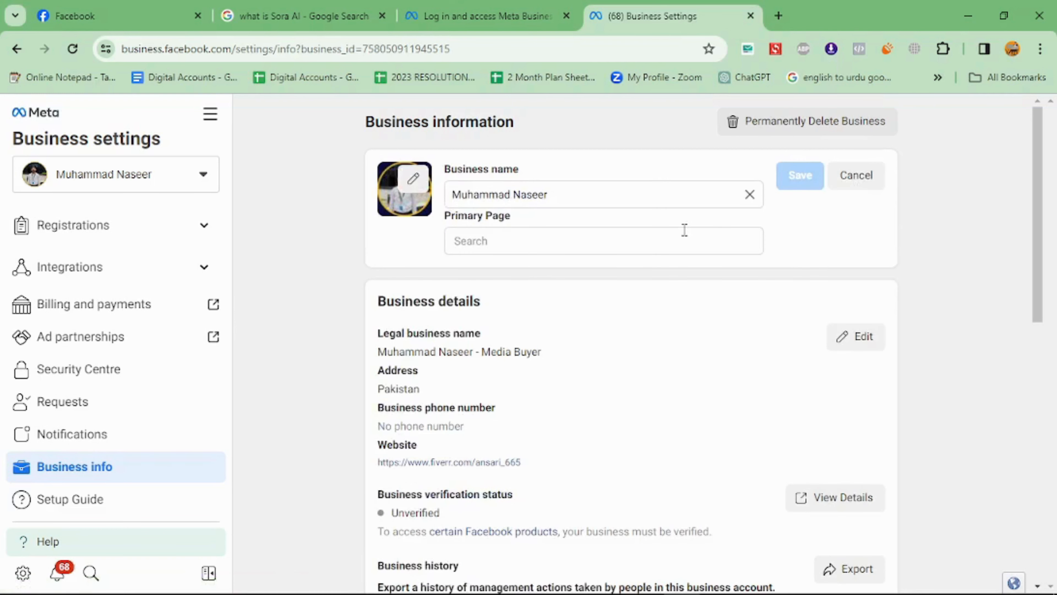
pyautogui.click(609, 243)
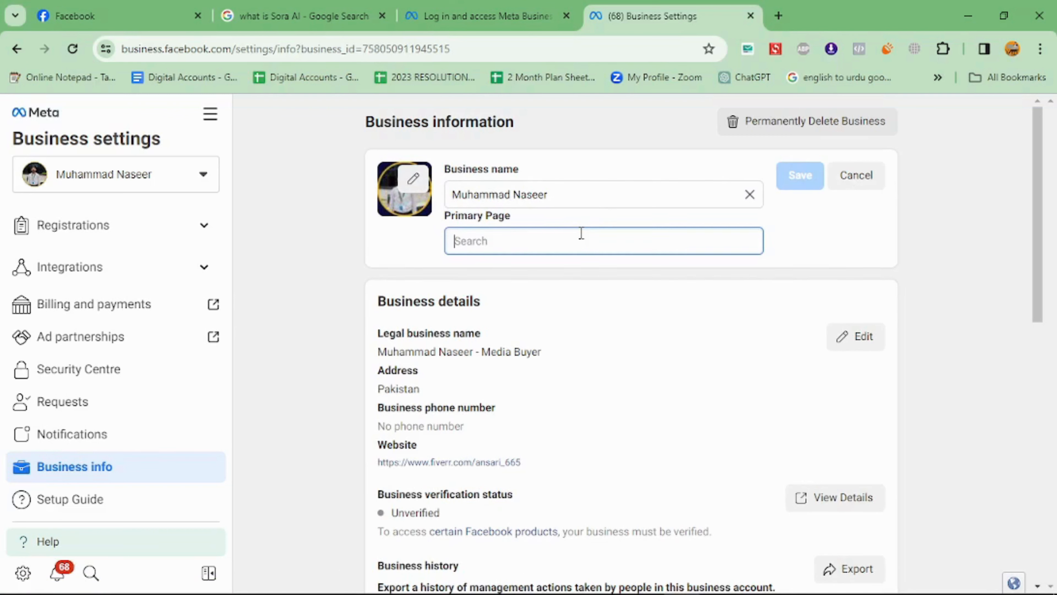
pyautogui.write('Apex ')
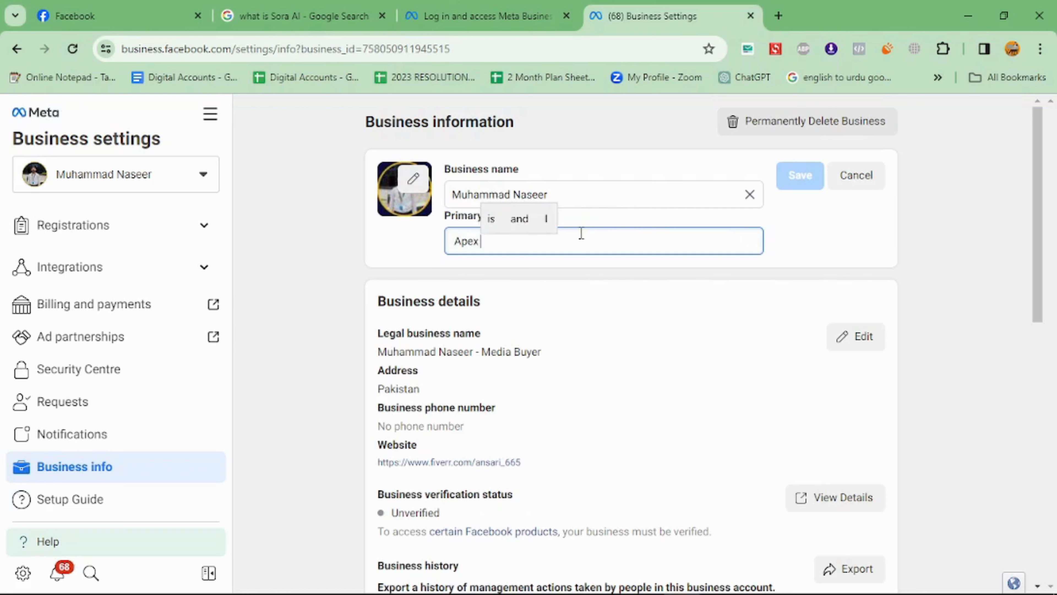
pyautogui.write('Marketing')
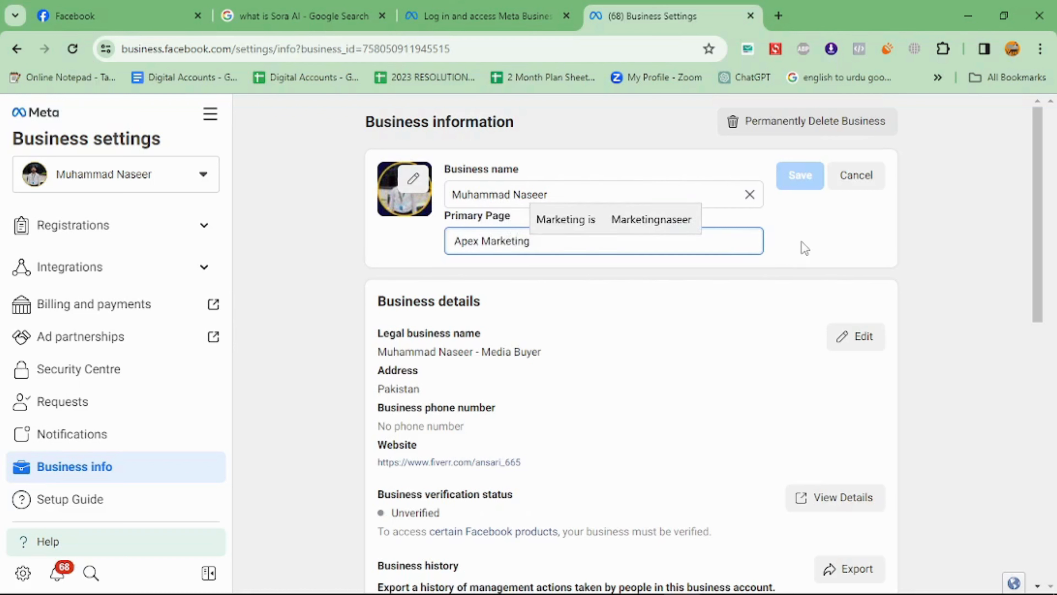
pyautogui.tripleClick(554, 243)
pyautogui.press('BackSpace')
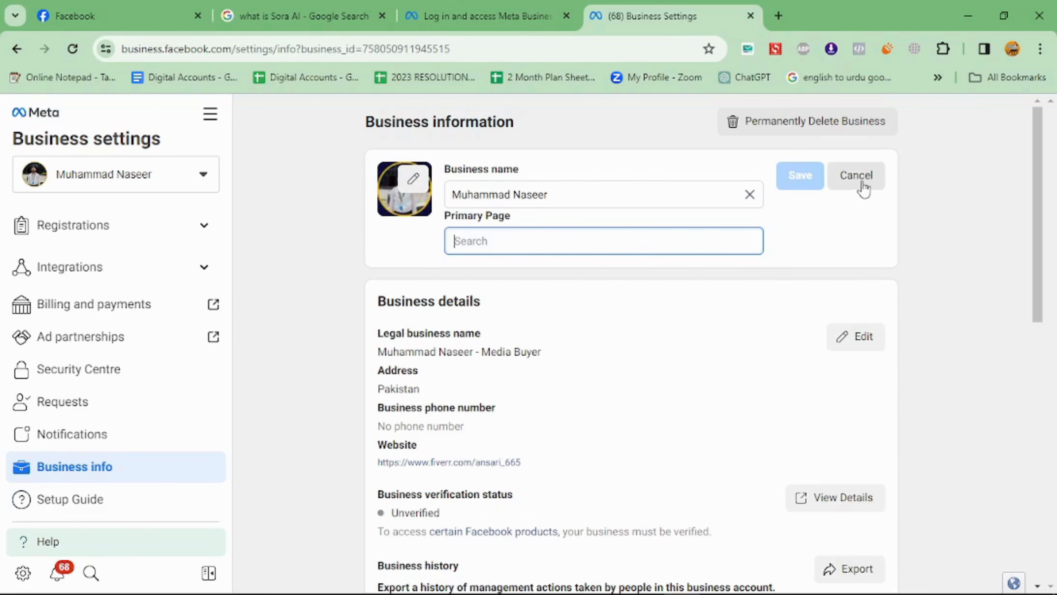
pyautogui.click(856, 175)
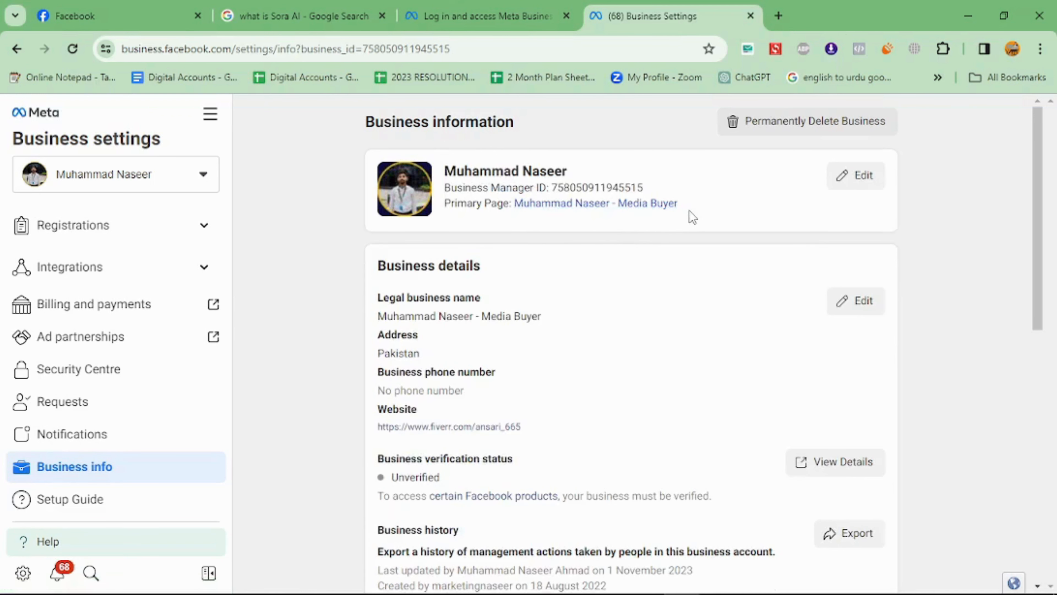
# - Examine the business details, verification status, business options and My Info sections of the business information
pyautogui.scroll(-2, 728, 253)
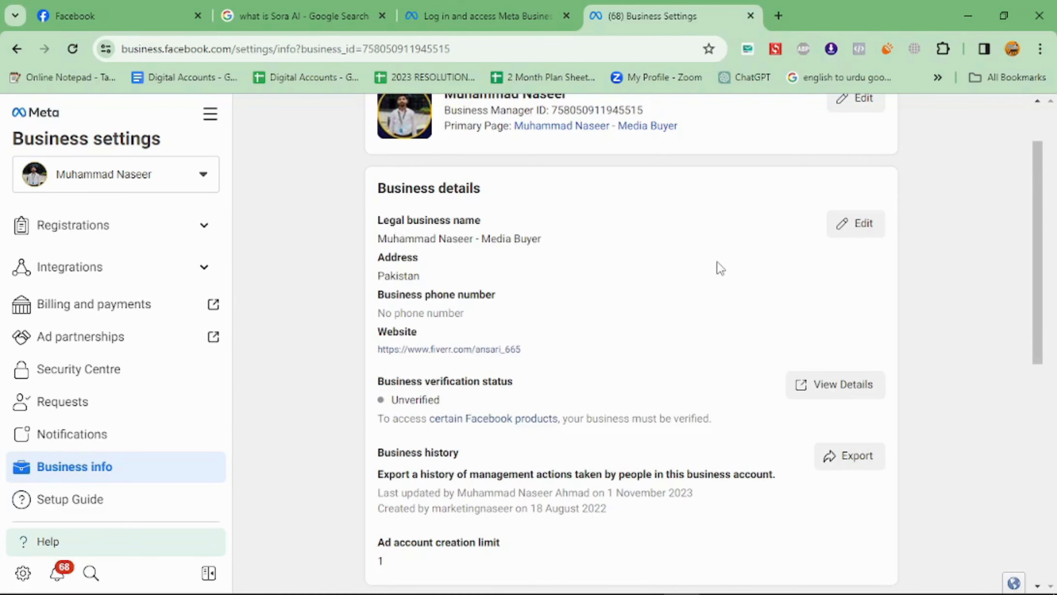
pyautogui.scroll(-2, 717, 262)
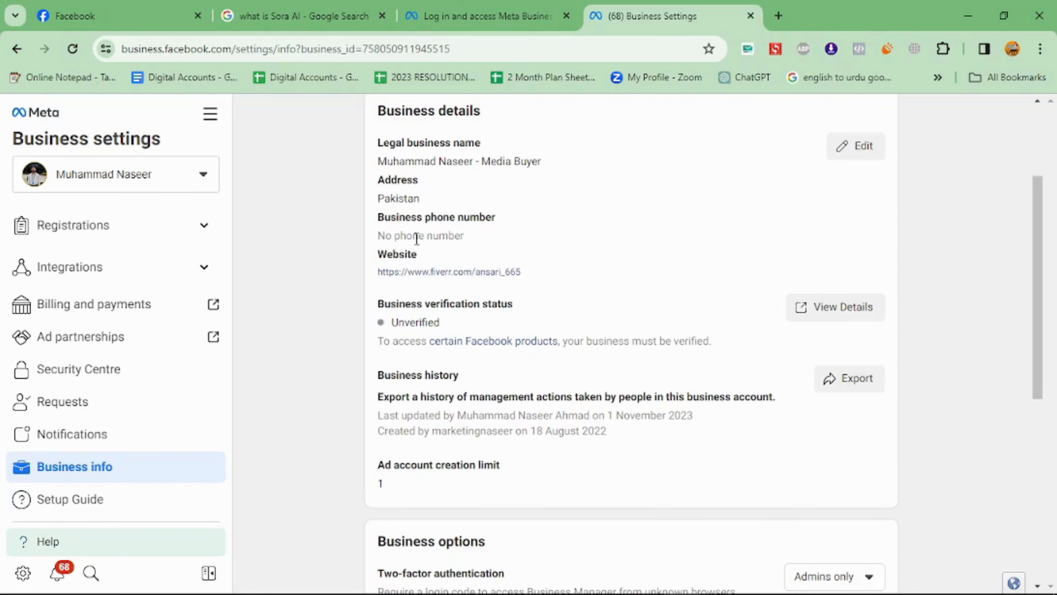
pyautogui.scroll(-2, 554, 241)
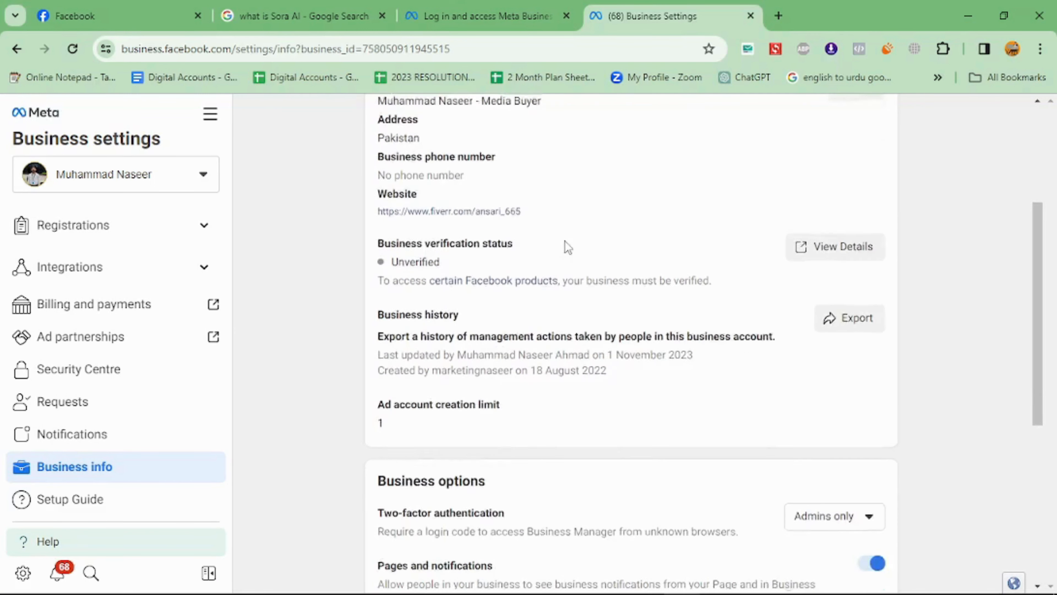
pyautogui.scroll(-2, 590, 194)
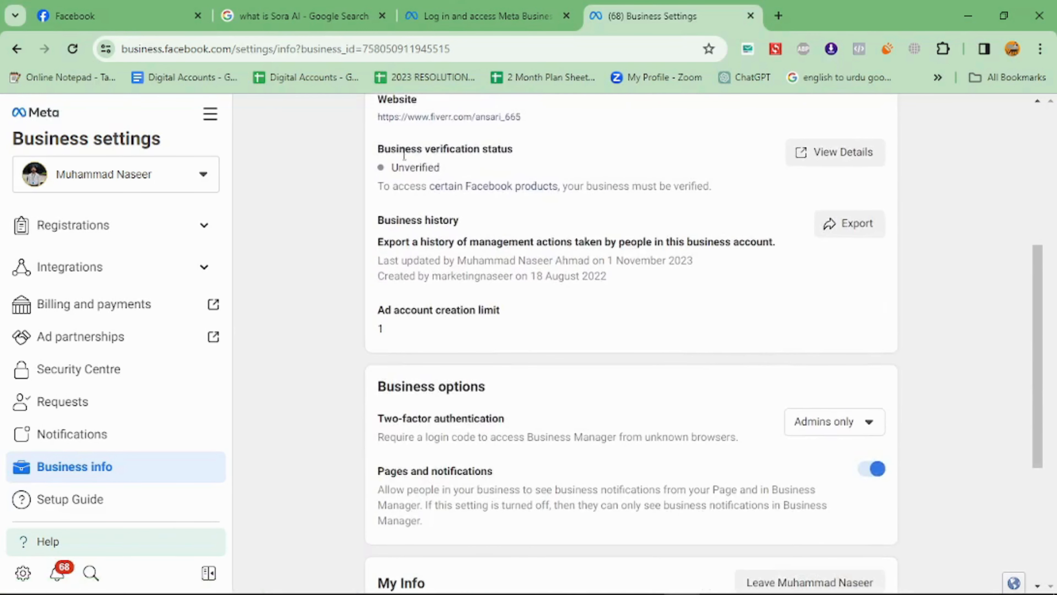
pyautogui.scroll(-6, 610, 175)
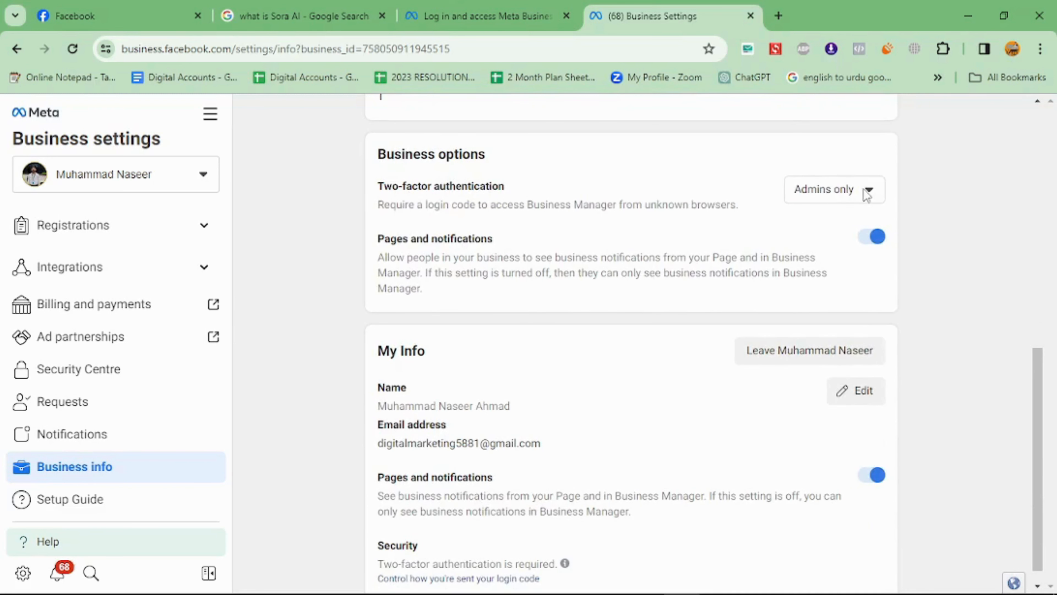
pyautogui.scroll(-1, 708, 229)
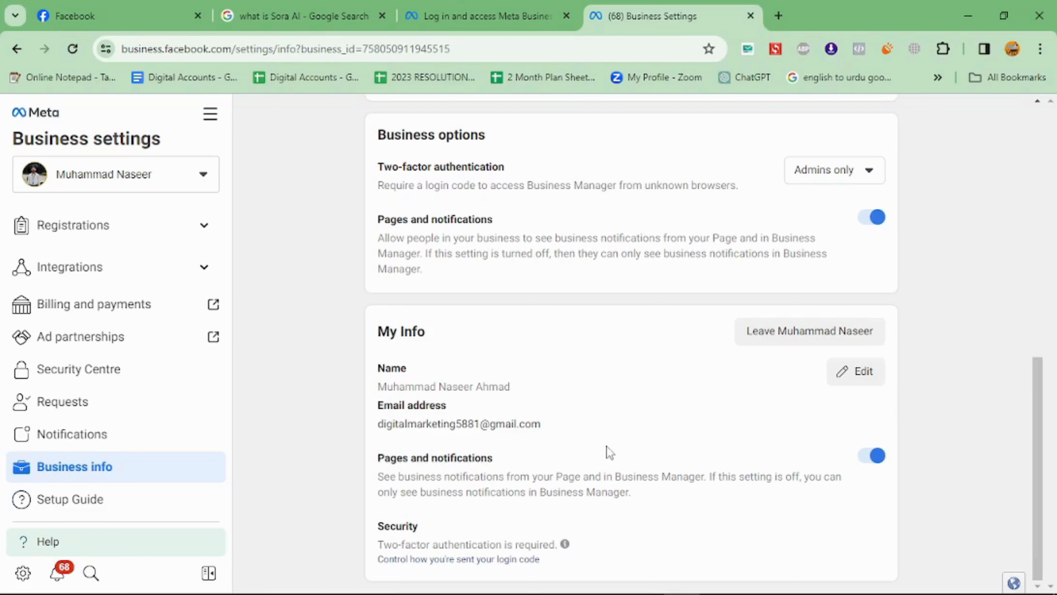
pyautogui.scroll(5, 611, 441)
pyautogui.scroll(8, 610, 438)
pyautogui.scroll(-13, 609, 435)
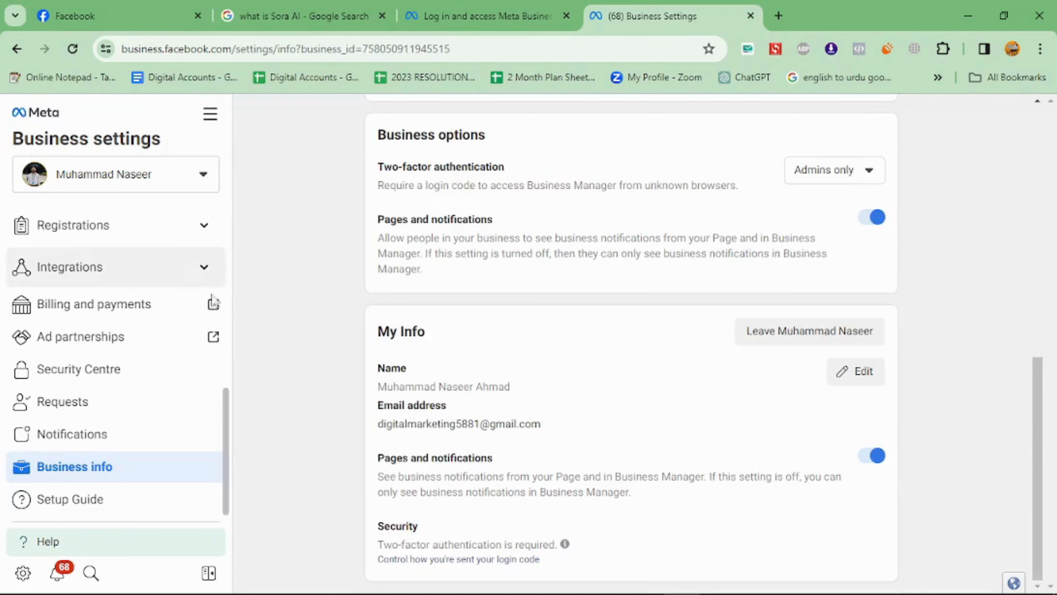
# - Open the business account's Pages list and look over who has access to the primary business Page
pyautogui.scroll(8, 111, 396)
pyautogui.click(60, 234)
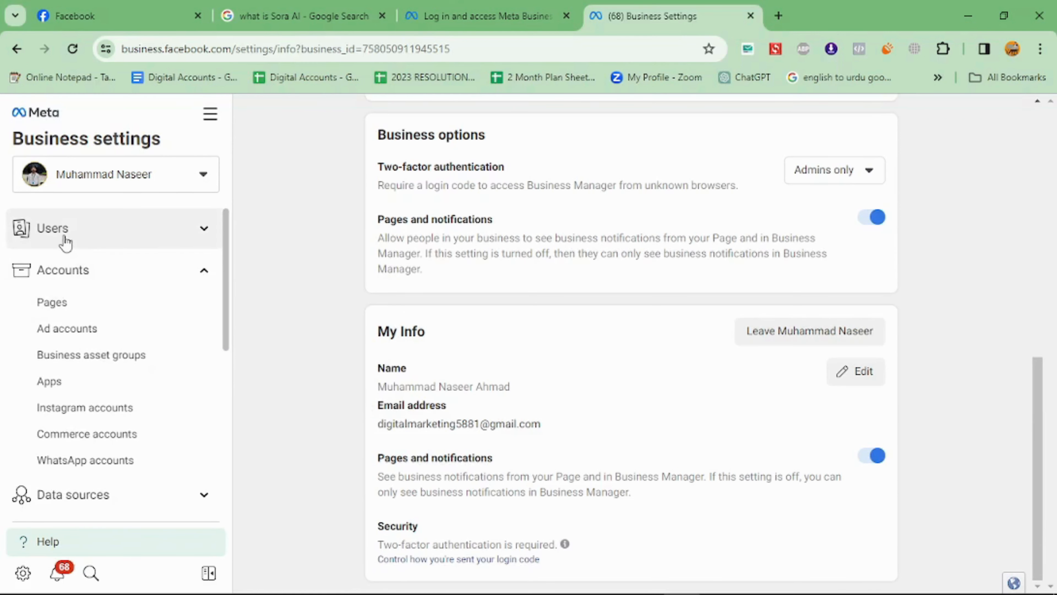
pyautogui.click(70, 310)
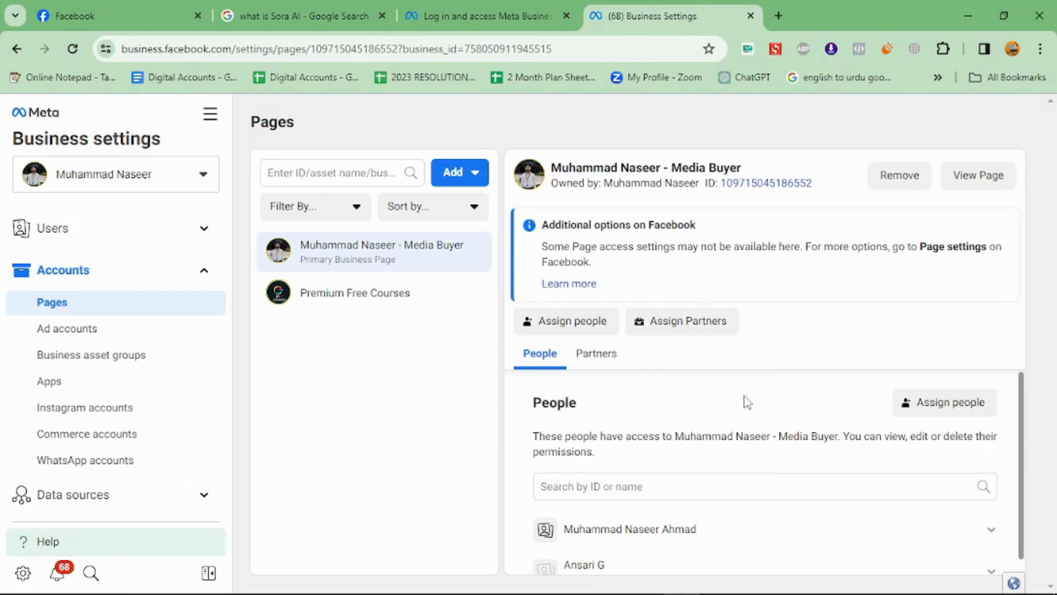
pyautogui.scroll(-1, 758, 390)
pyautogui.scroll(1, 771, 380)
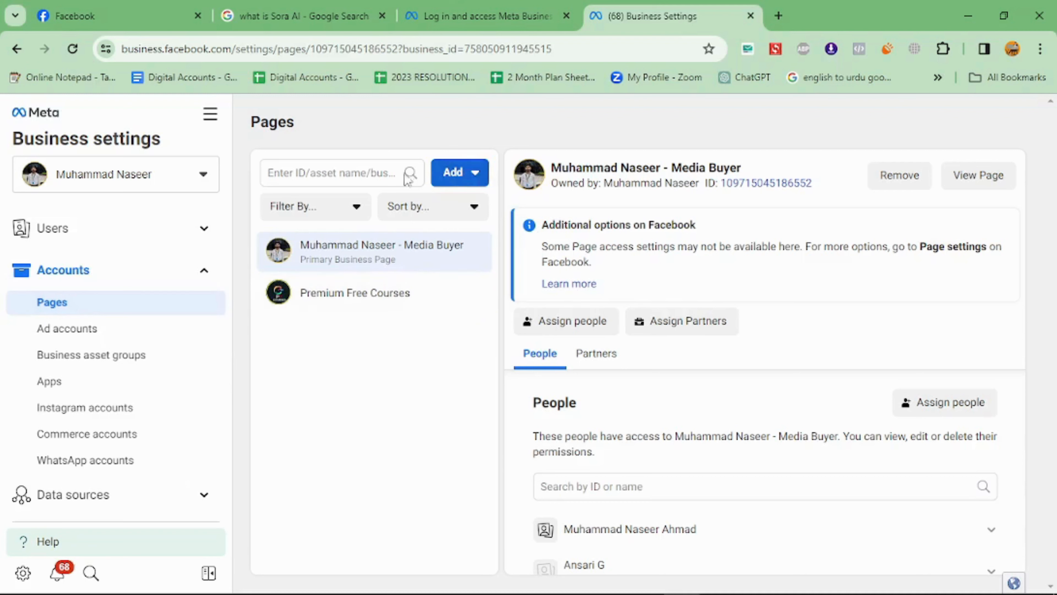
# - Try to add the existing Apex Marketing Page to the business account
pyautogui.click(468, 172)
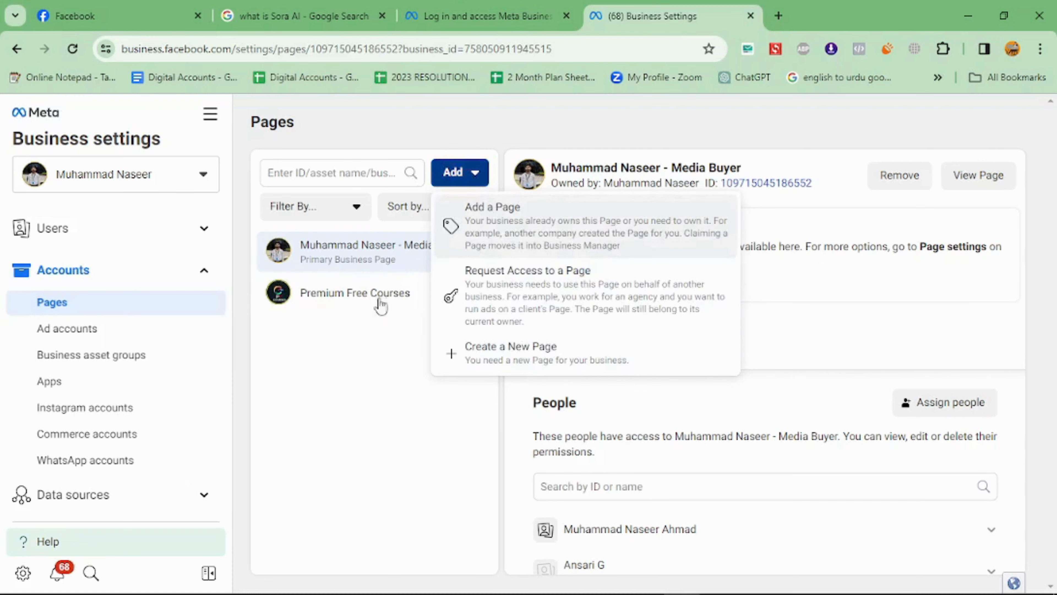
pyautogui.click(482, 235)
pyautogui.click(432, 324)
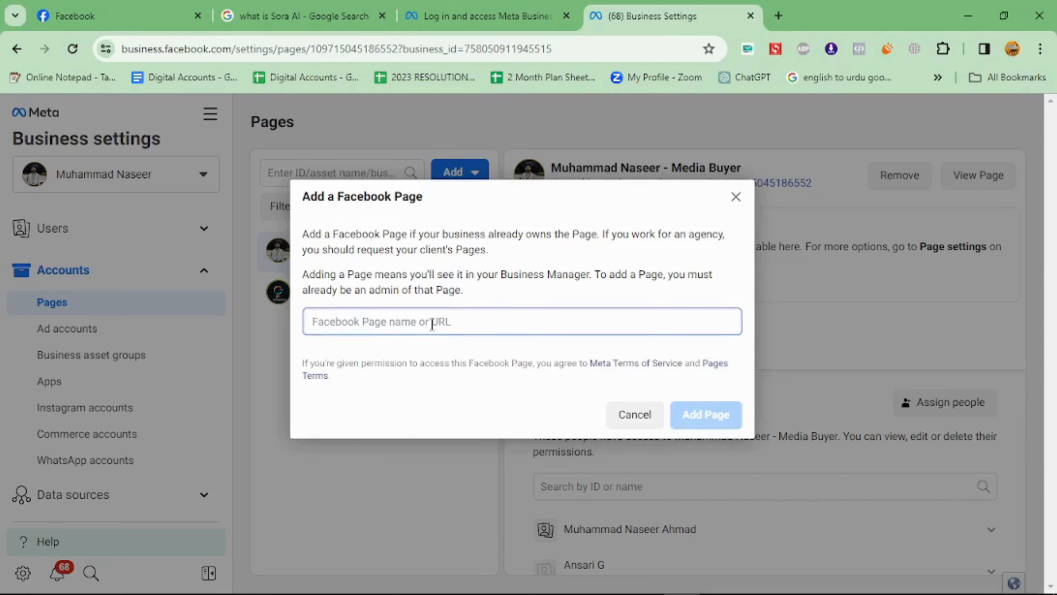
pyautogui.write('Apex')
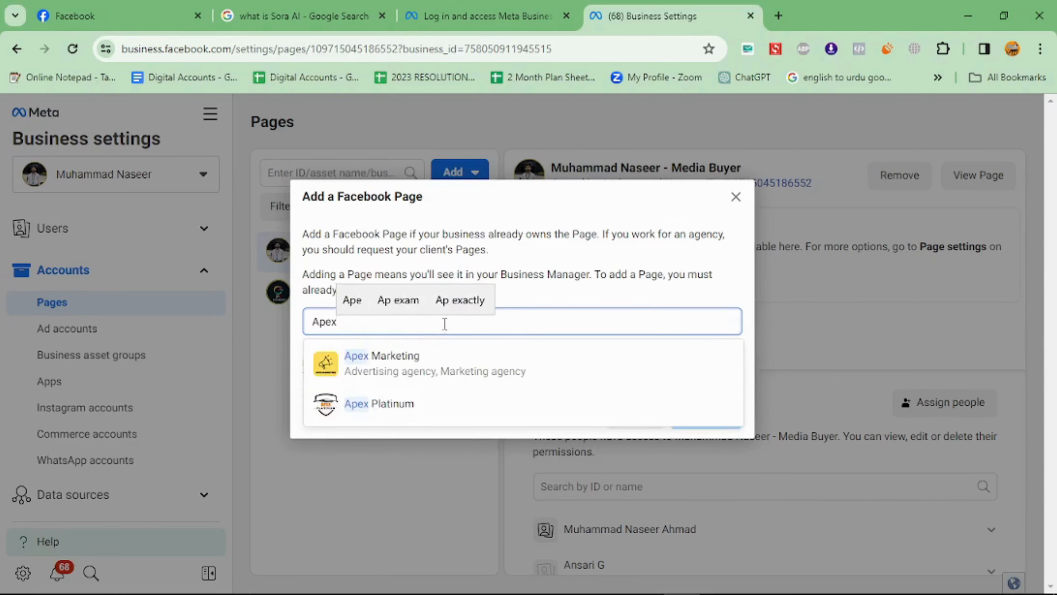
pyautogui.click(435, 362)
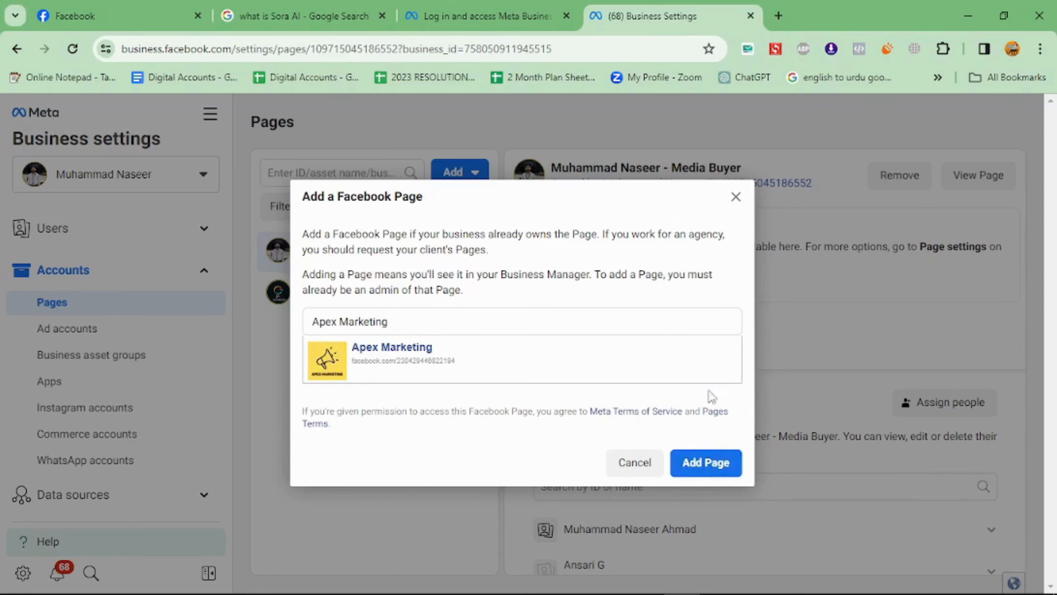
pyautogui.click(645, 462)
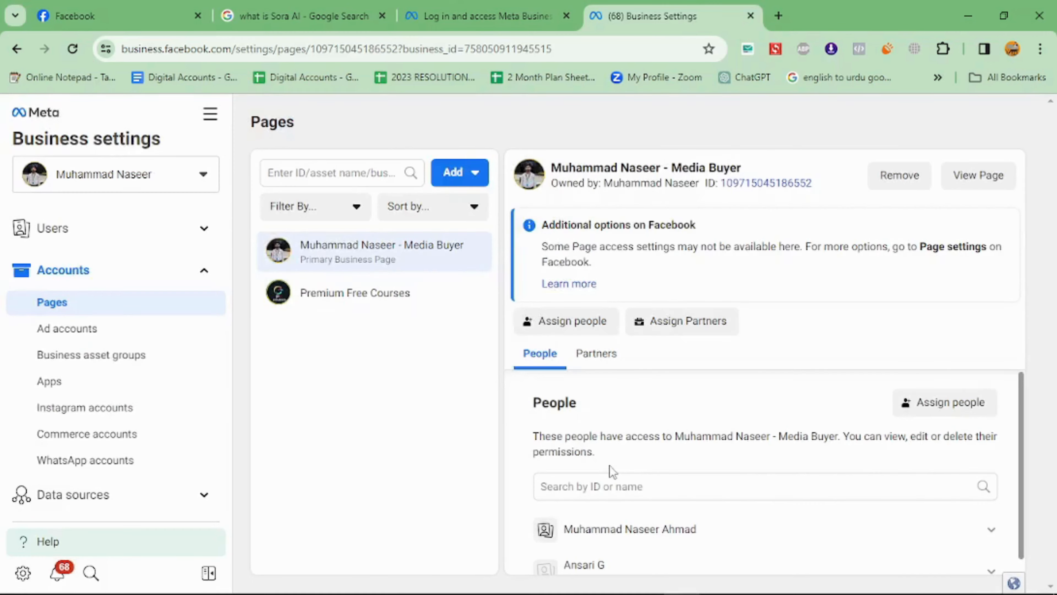
# - Start an access request for a Facebook Page, searching for "Marketing" and choosing SkyBoost Marketing
pyautogui.click(469, 172)
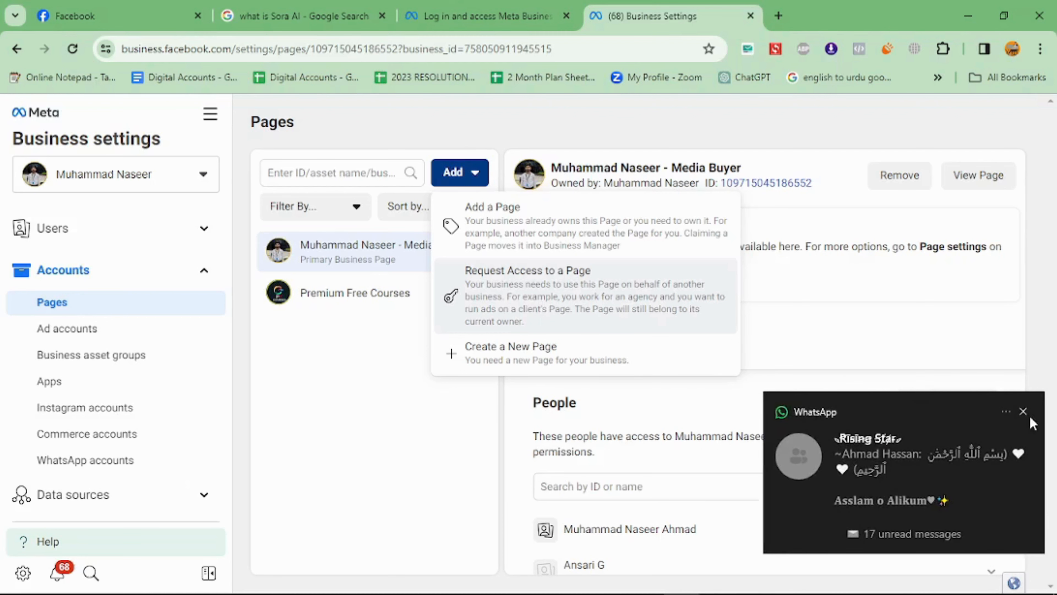
pyautogui.click(1025, 413)
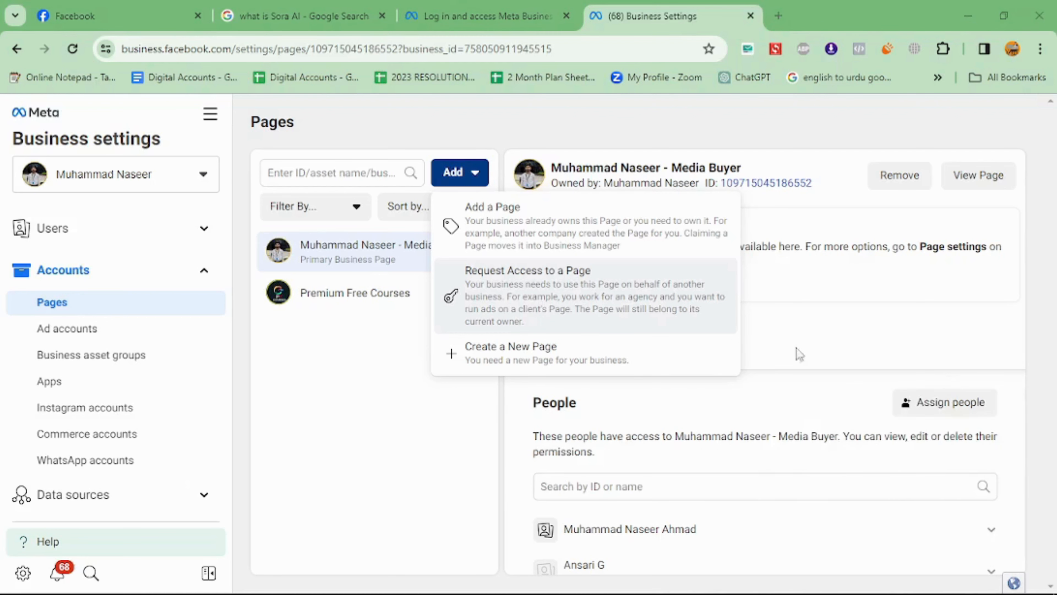
pyautogui.click(551, 287)
pyautogui.click(530, 296)
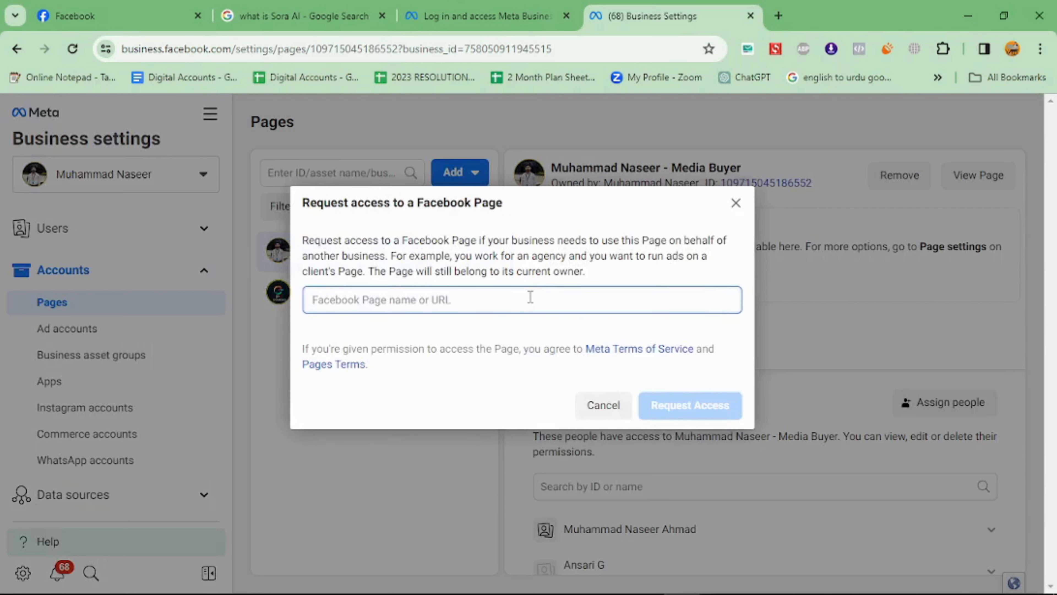
pyautogui.write('Mar')
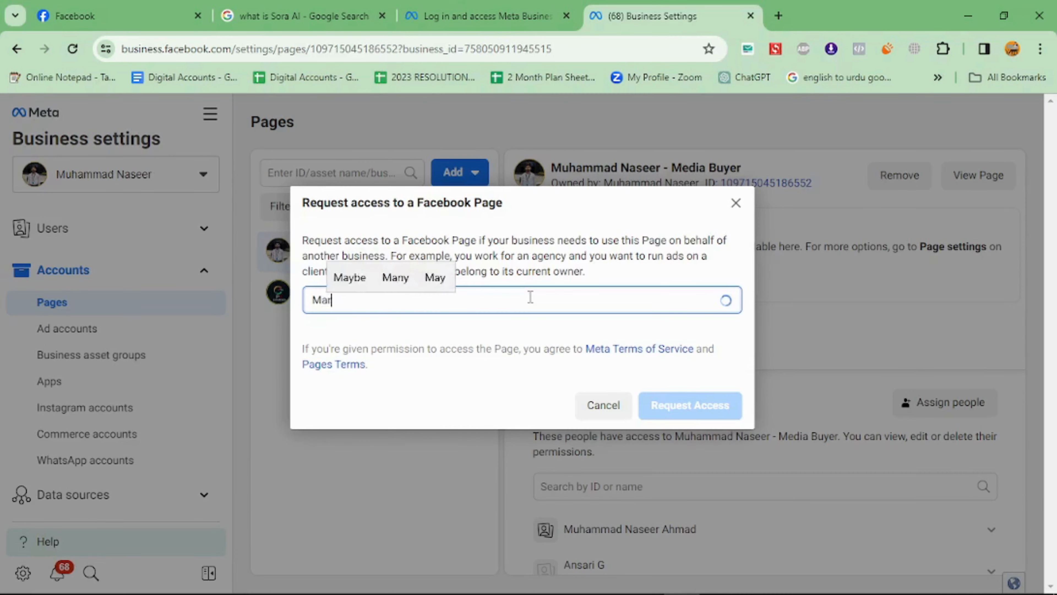
pyautogui.write('keti')
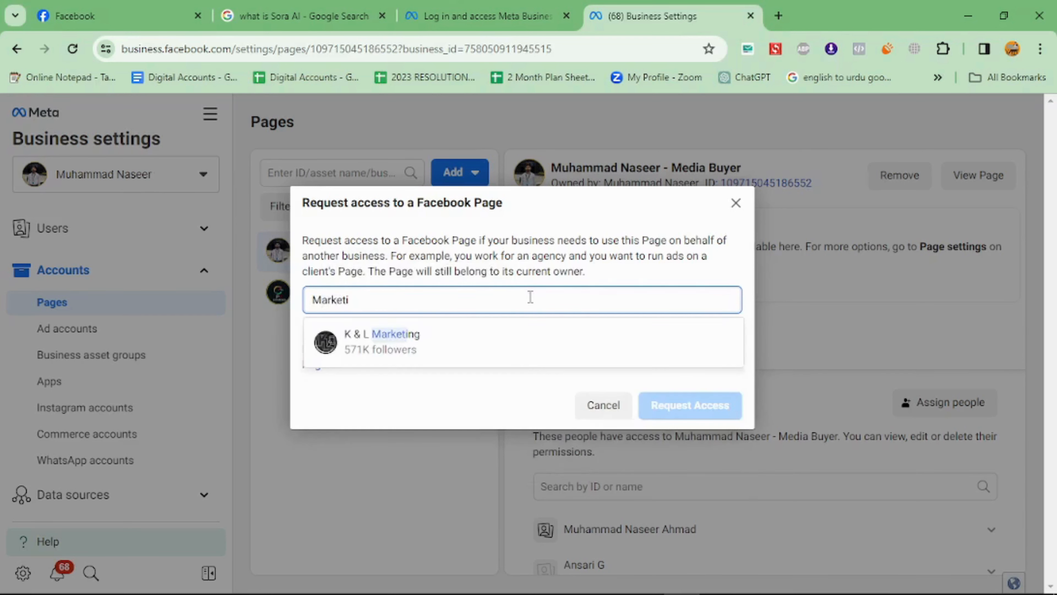
pyautogui.write('eting')
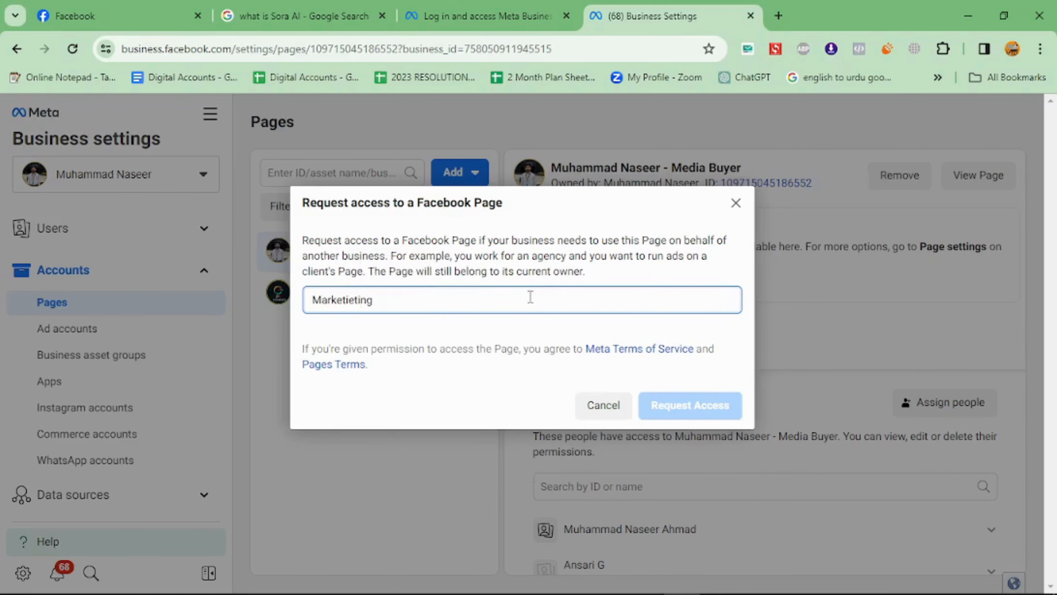
pyautogui.press('BackSpace')
pyautogui.press('BackSpace')
pyautogui.press('BackSpace')
pyautogui.press('BackSpace')
pyautogui.press('BackSpace')
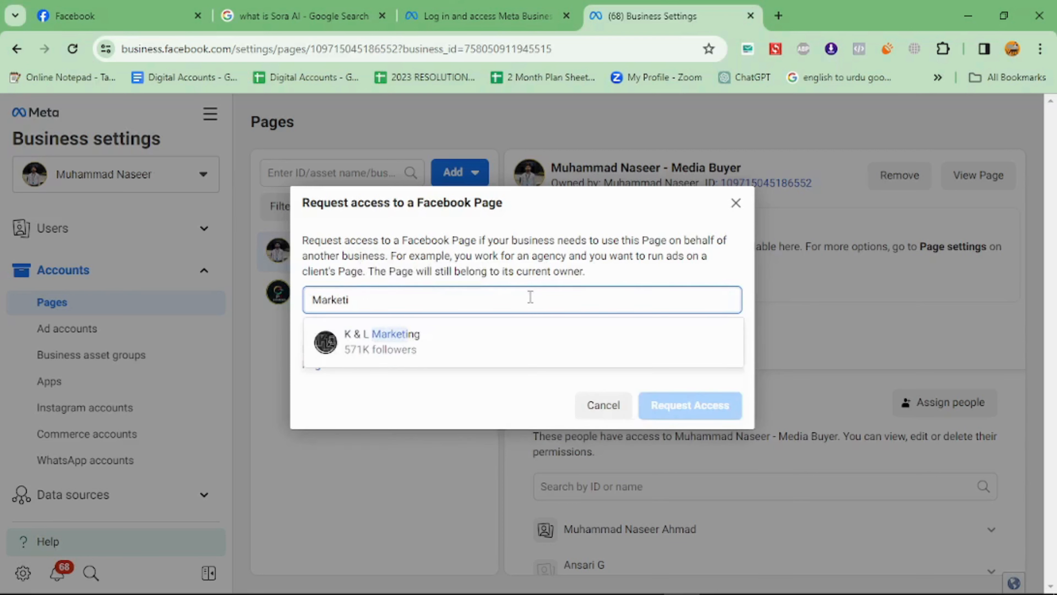
pyautogui.write('ng')
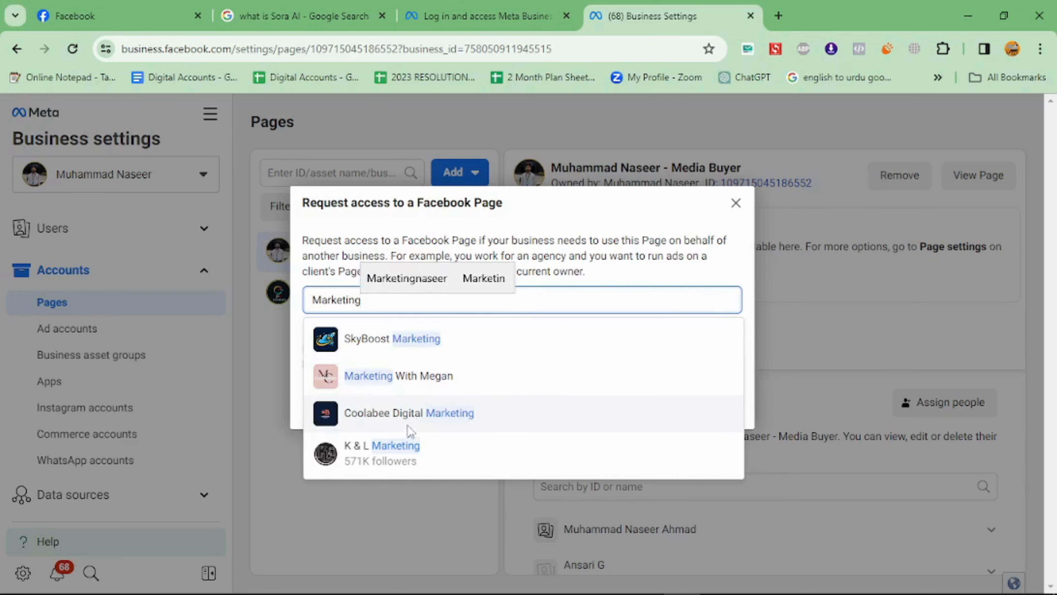
pyautogui.click(411, 346)
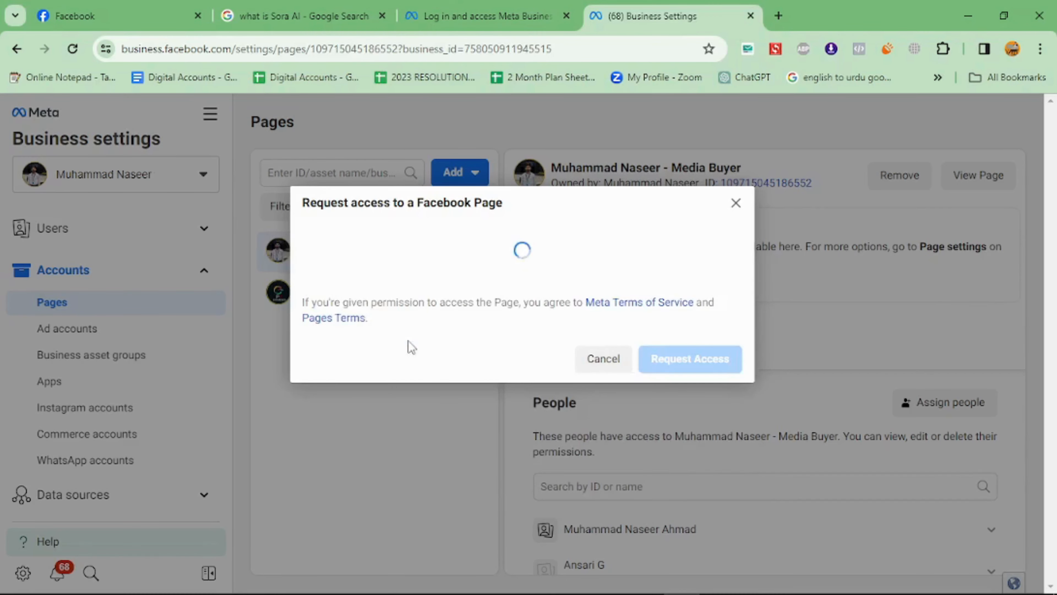
# - Examine the partial-access and full-control roles for SkyBoost Marketing, including the explanation of Everything (except sensitive actions)
pyautogui.scroll(-5, 526, 359)
pyautogui.scroll(5, 521, 372)
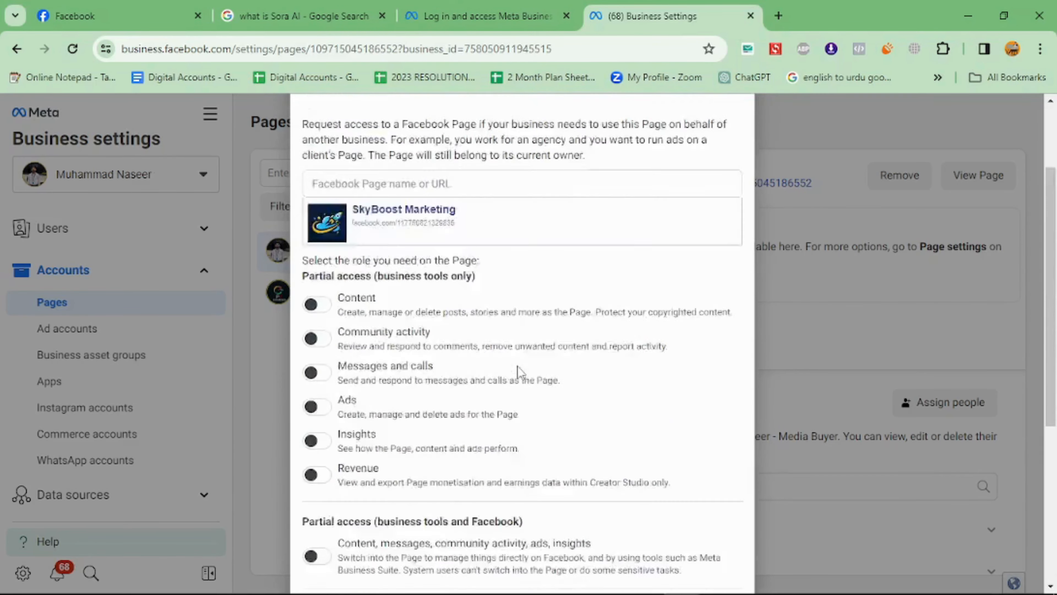
pyautogui.scroll(-2, 523, 350)
pyautogui.scroll(-7, 523, 346)
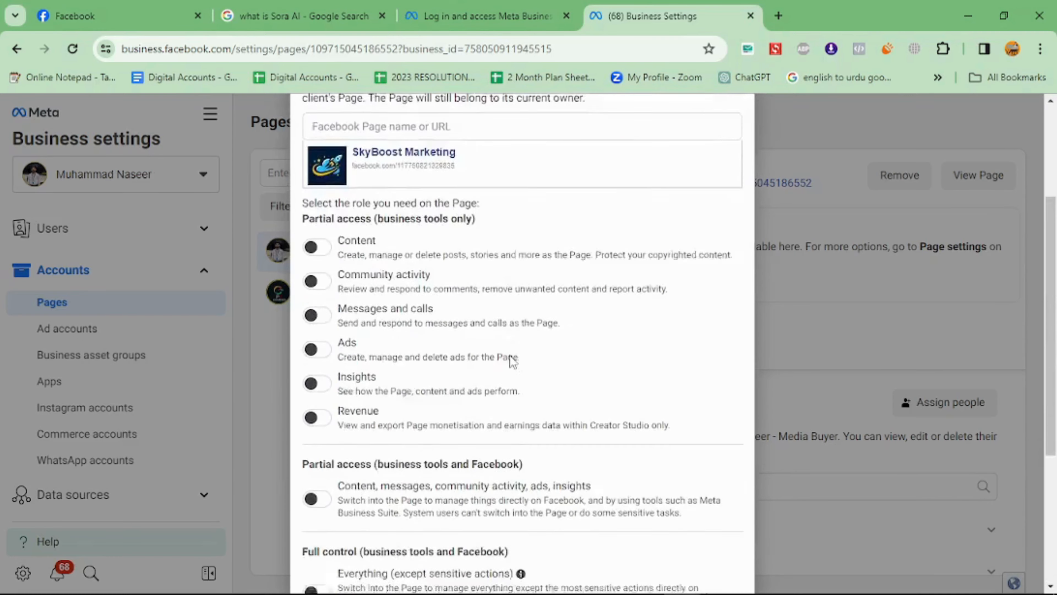
pyautogui.scroll(5, 509, 366)
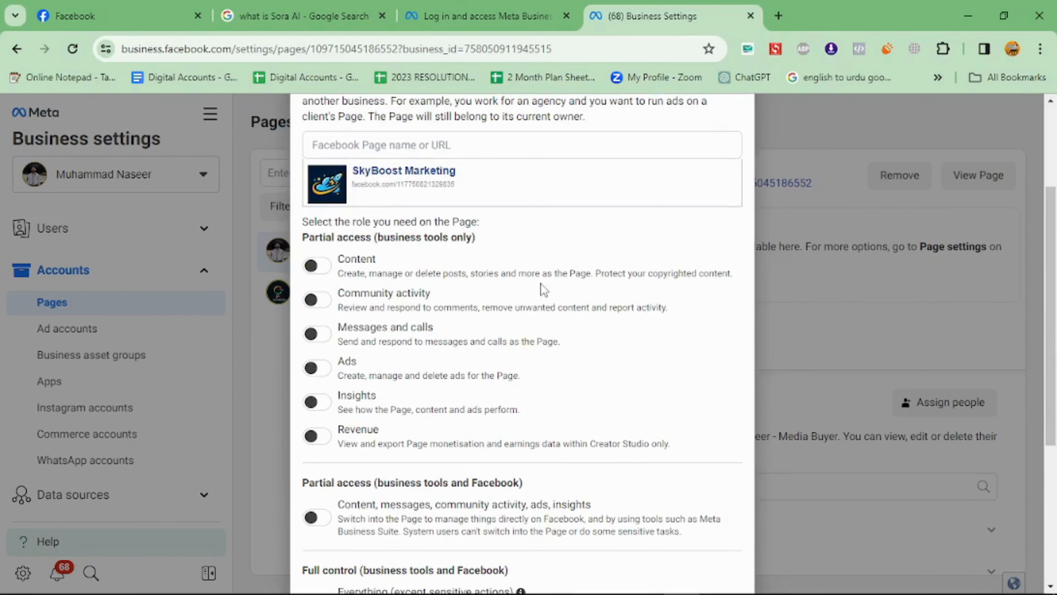
pyautogui.scroll(-2, 553, 302)
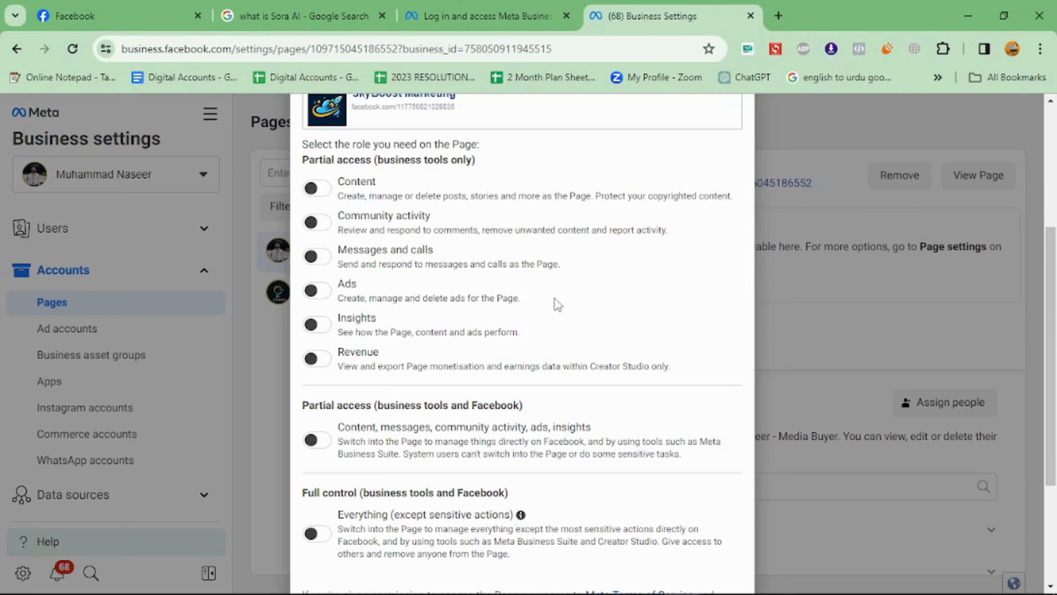
pyautogui.scroll(-4, 558, 305)
pyautogui.click(520, 359)
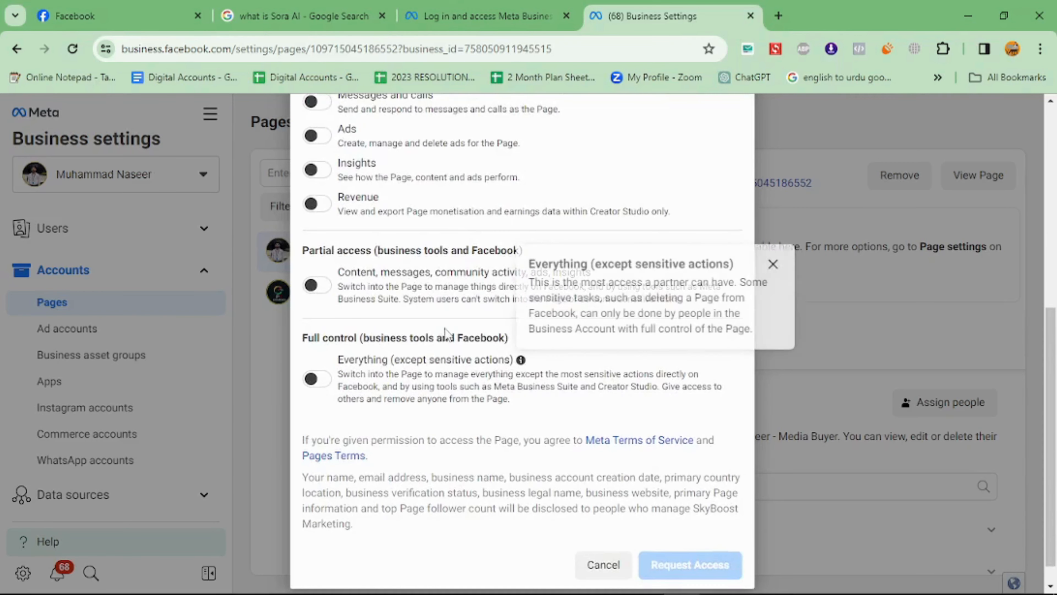
# - Enable full control, Everything (except sensitive actions), in the SkyBoost Marketing access request, and cancel the request
pyautogui.click(317, 378)
pyautogui.scroll(-1, 625, 499)
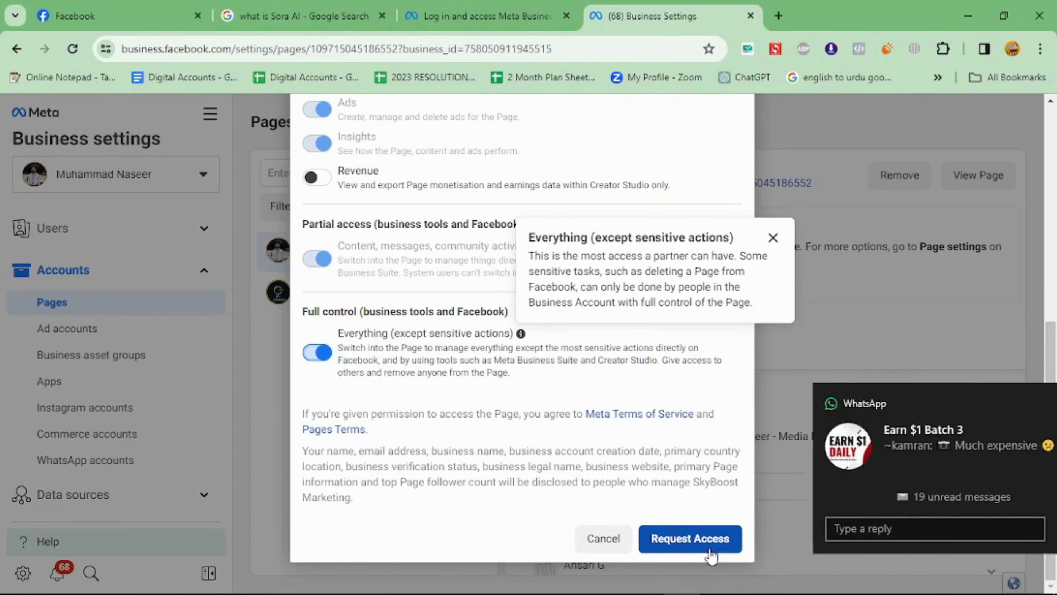
pyautogui.click(1026, 407)
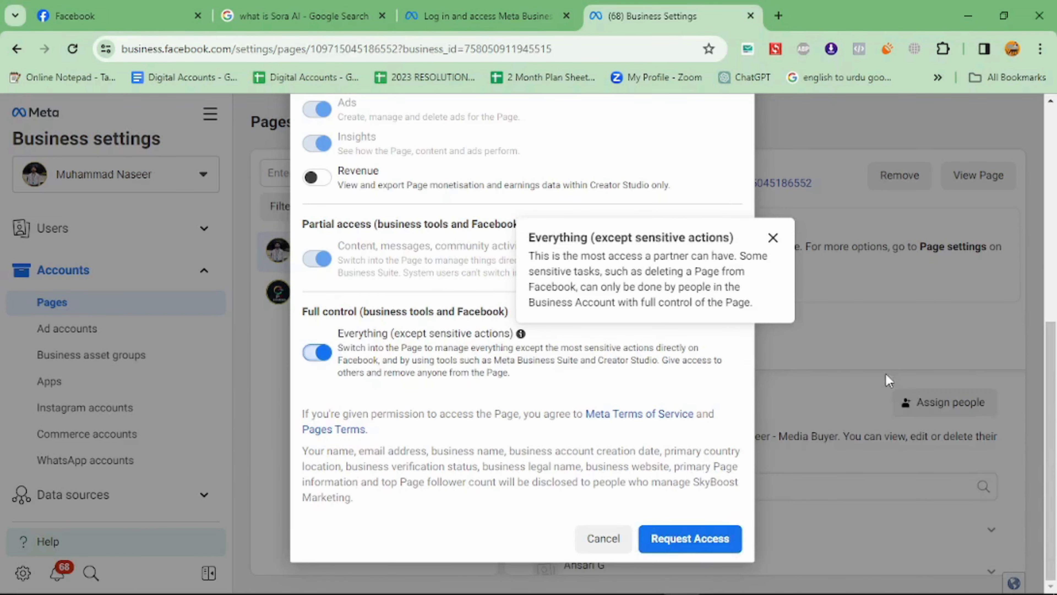
pyautogui.click(773, 237)
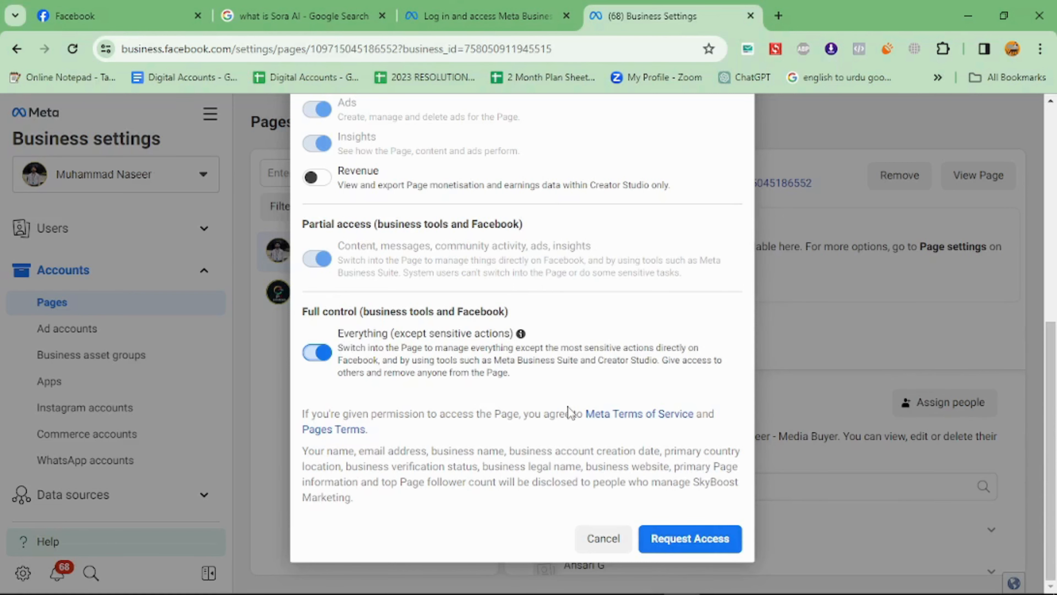
pyautogui.click(595, 539)
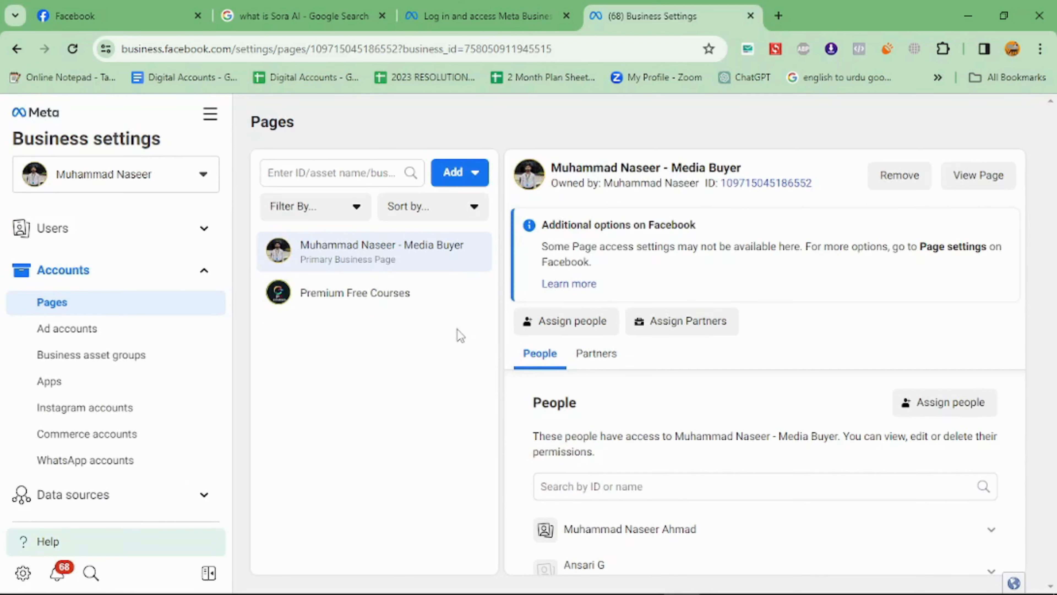
# - Start creating a new Page as a Local Business or Place with category Advertising/marketing, and cancel the creation
pyautogui.click(458, 177)
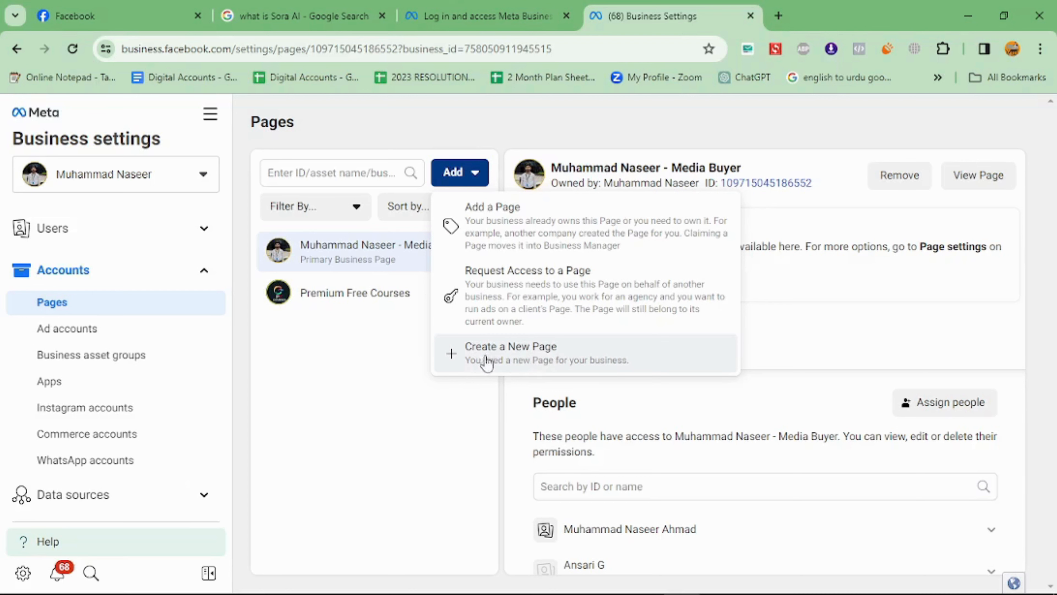
pyautogui.click(525, 360)
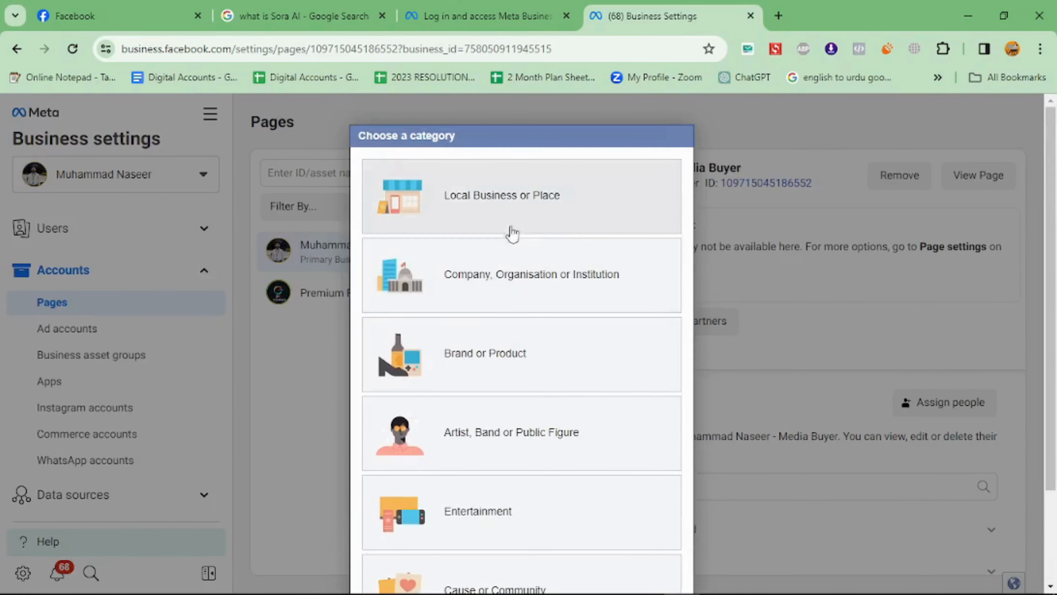
pyautogui.scroll(-2, 536, 301)
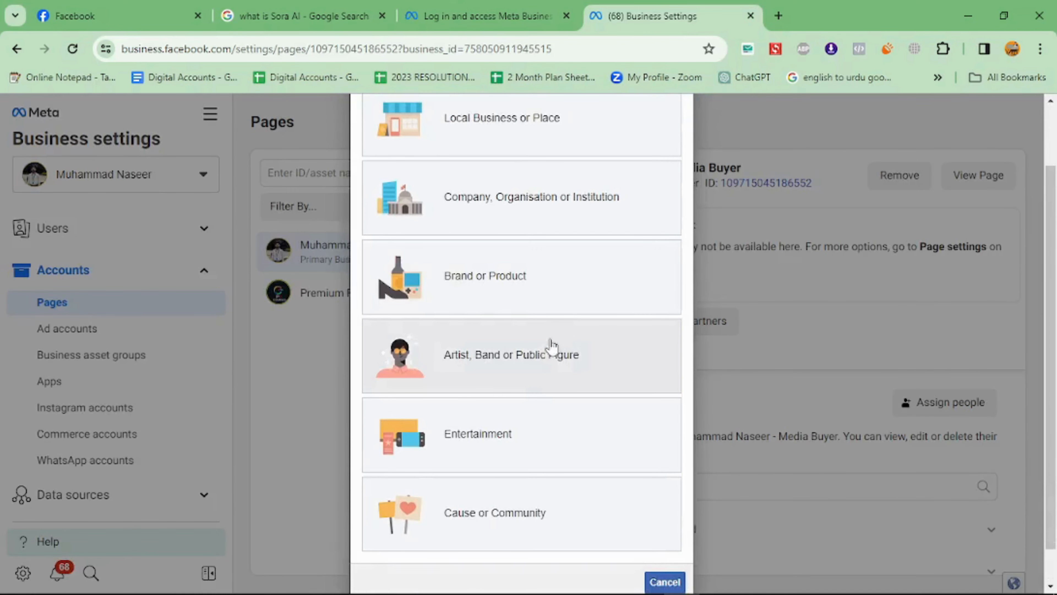
pyautogui.scroll(2, 579, 375)
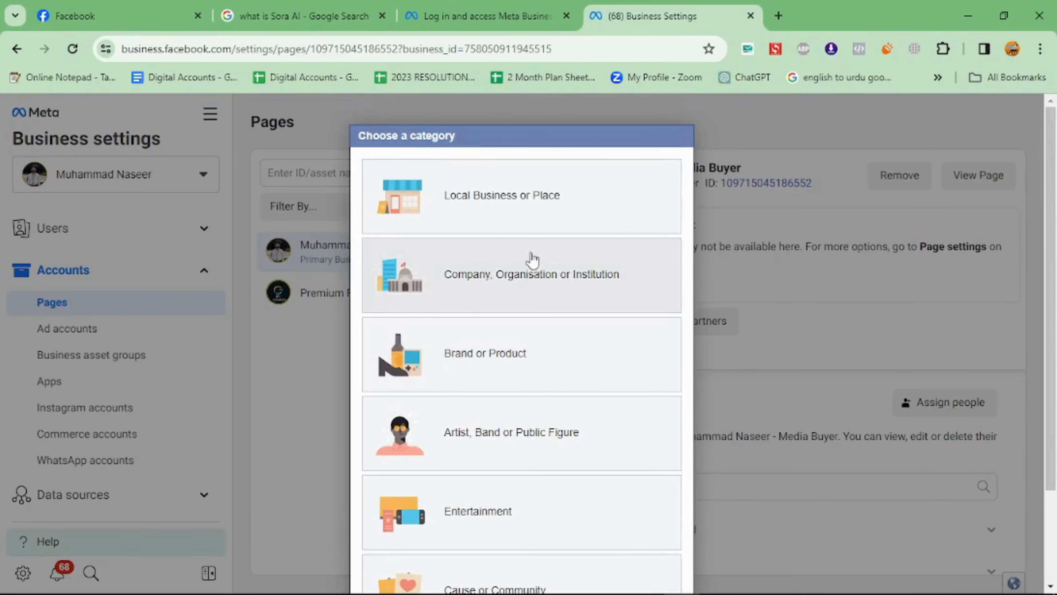
pyautogui.click(543, 203)
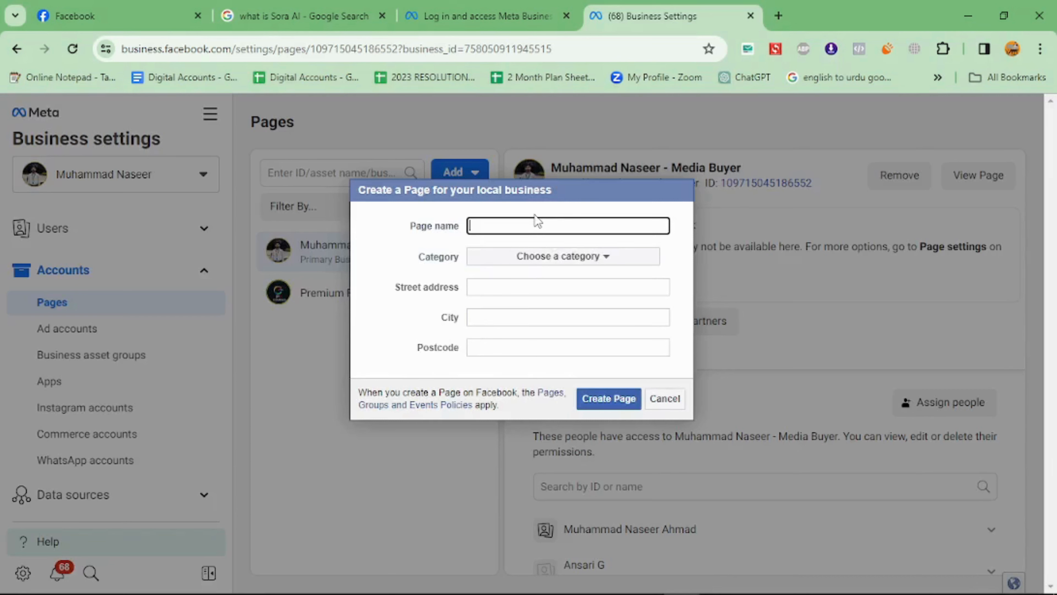
pyautogui.click(583, 262)
pyautogui.click(577, 293)
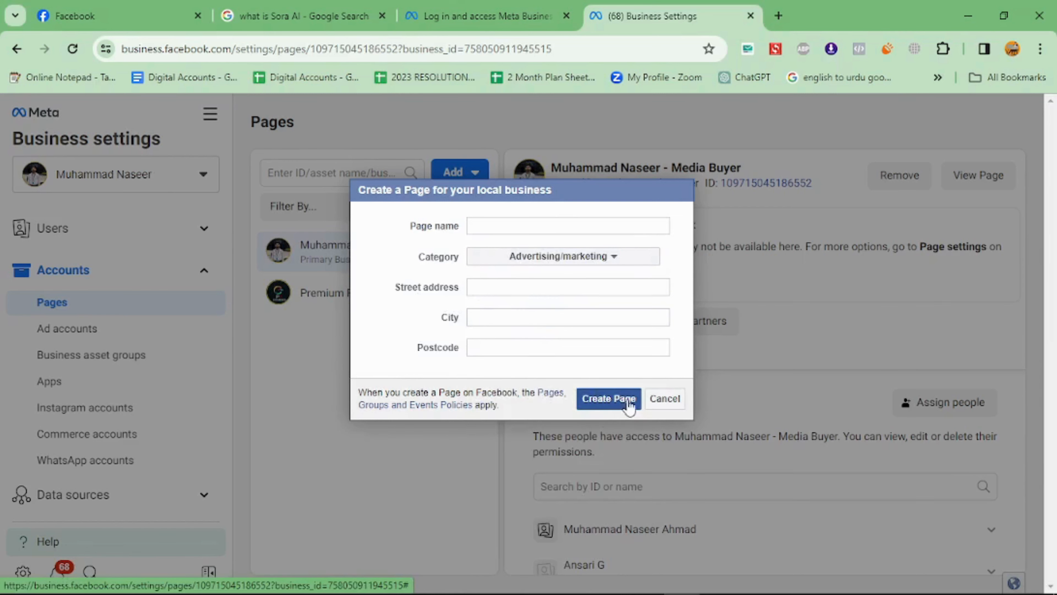
pyautogui.click(664, 401)
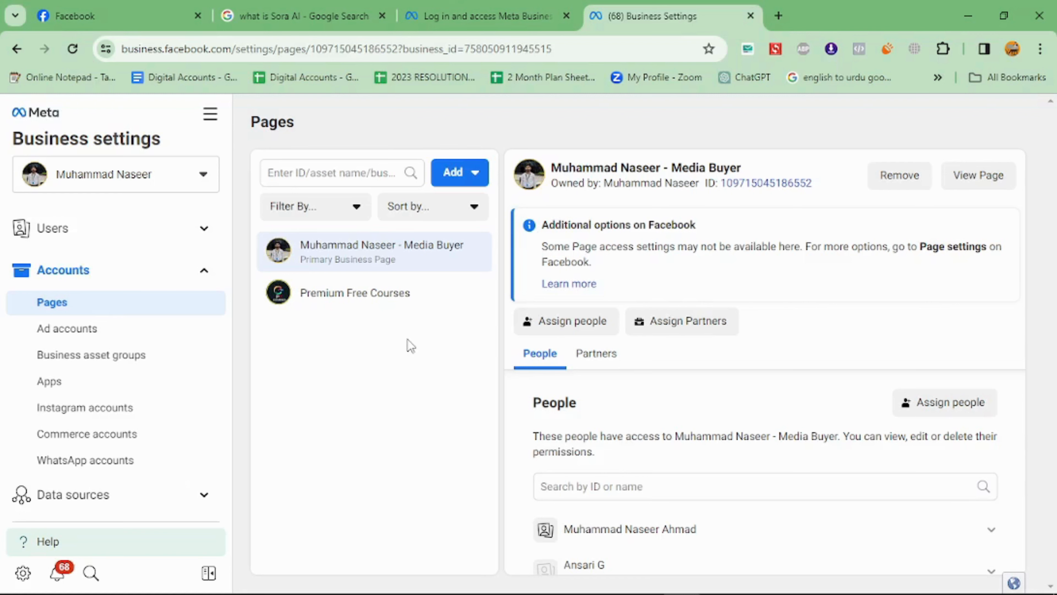
# - Open the business account's Ad accounts list and start a request for access to an ad account
pyautogui.click(114, 338)
pyautogui.click(1019, 403)
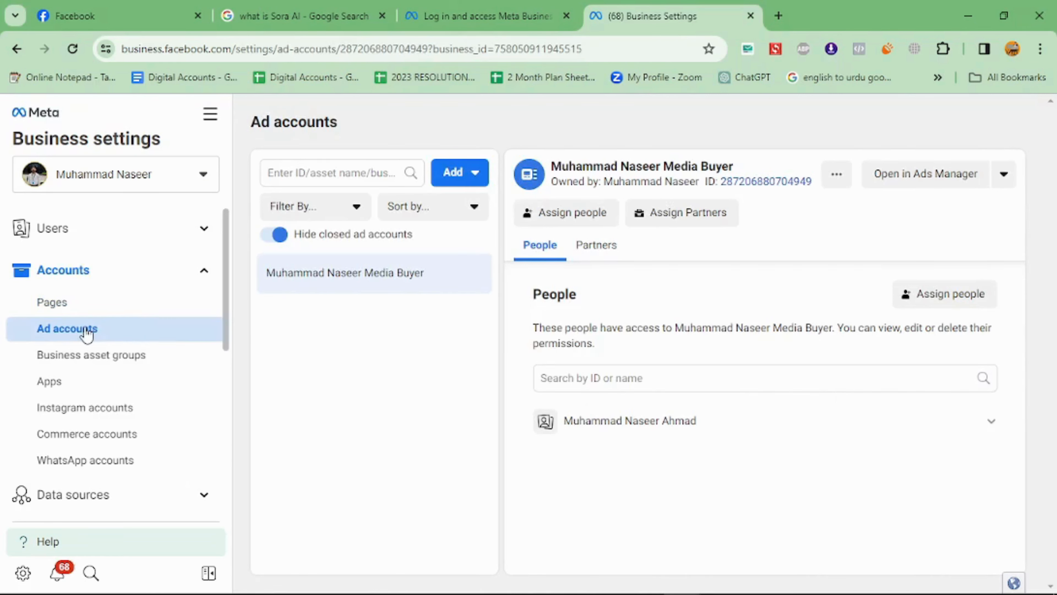
pyautogui.click(474, 172)
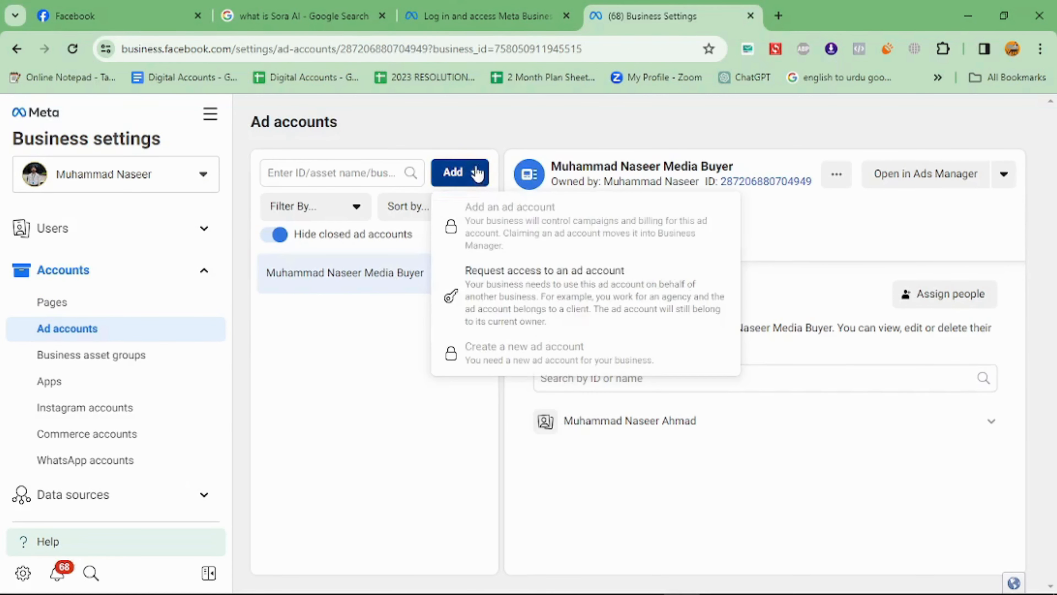
pyautogui.click(572, 318)
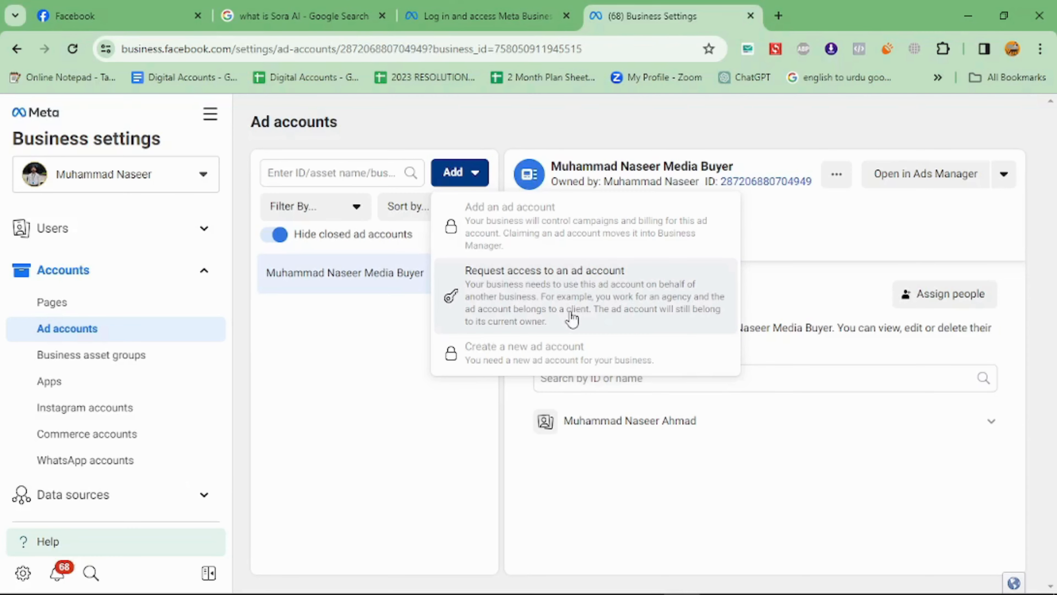
pyautogui.click(572, 318)
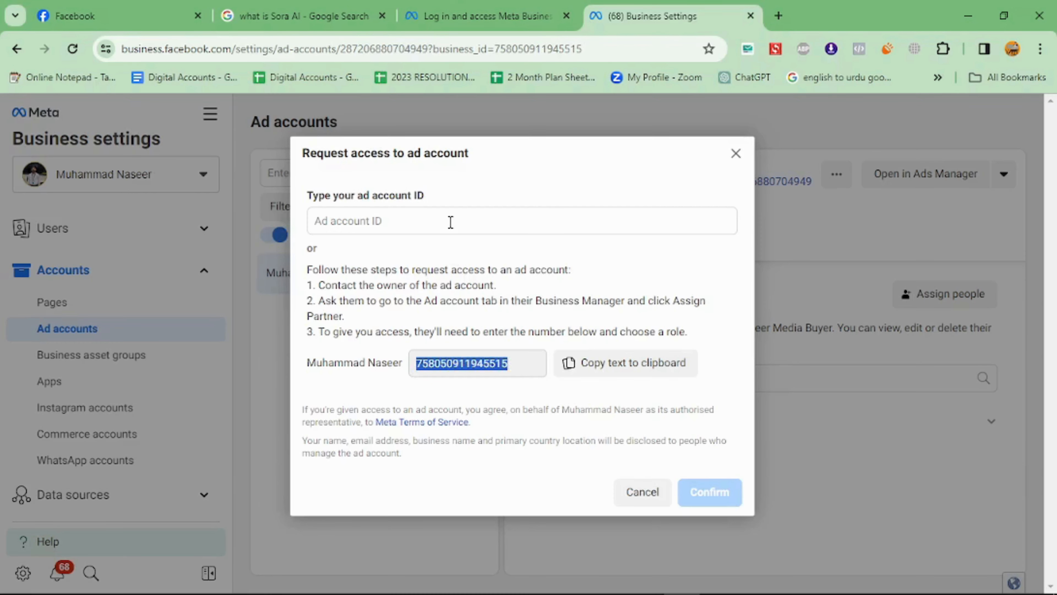
# - Copy the business's own number shown in the request dialog and enter it as the ad account ID
pyautogui.click(450, 222)
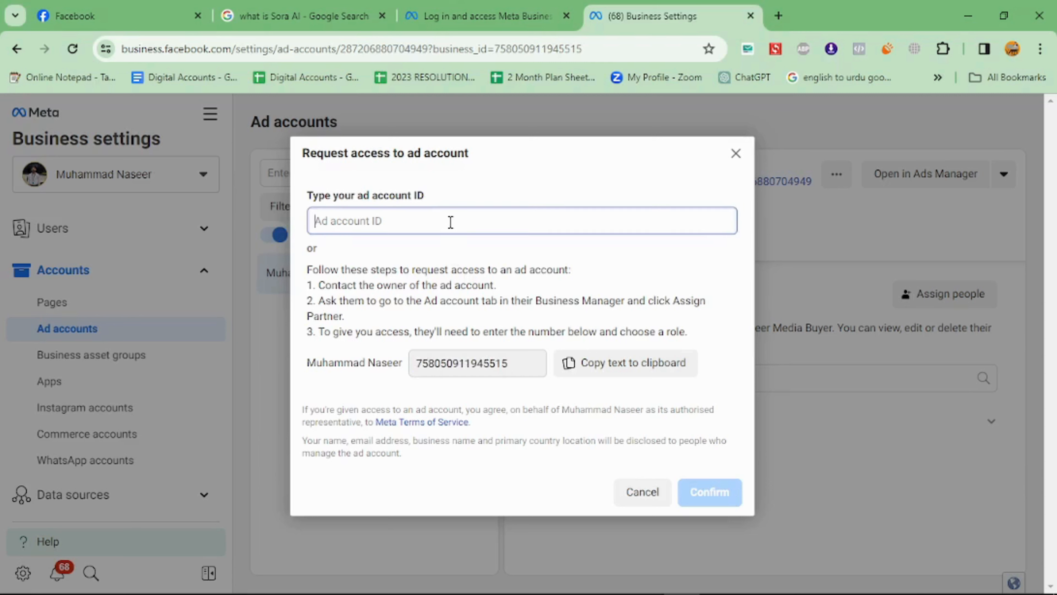
pyautogui.doubleClick(455, 364)
pyautogui.hotkey('ctrl', 'c')
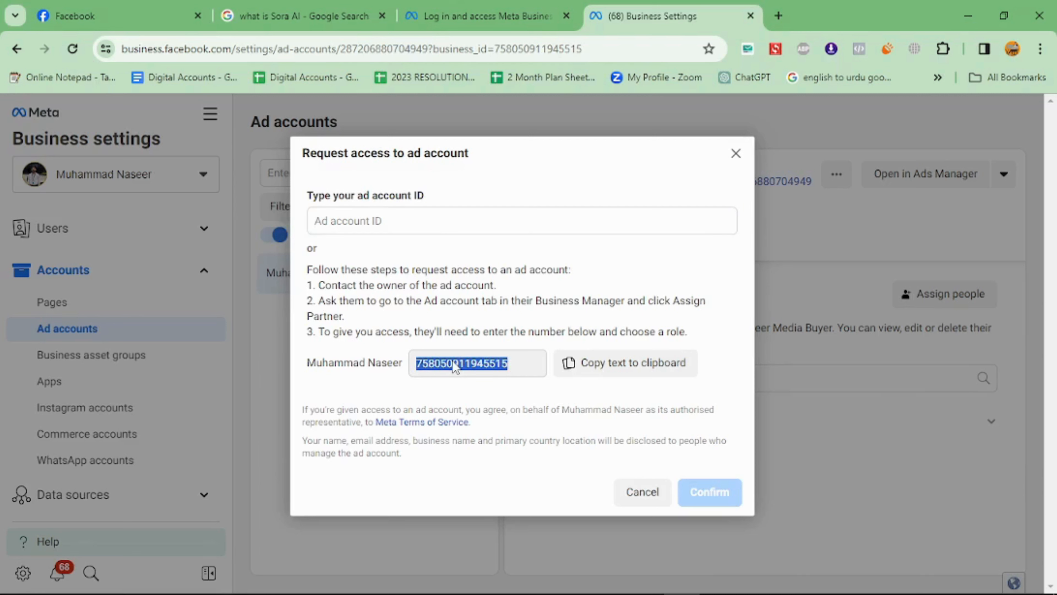
pyautogui.click(430, 223)
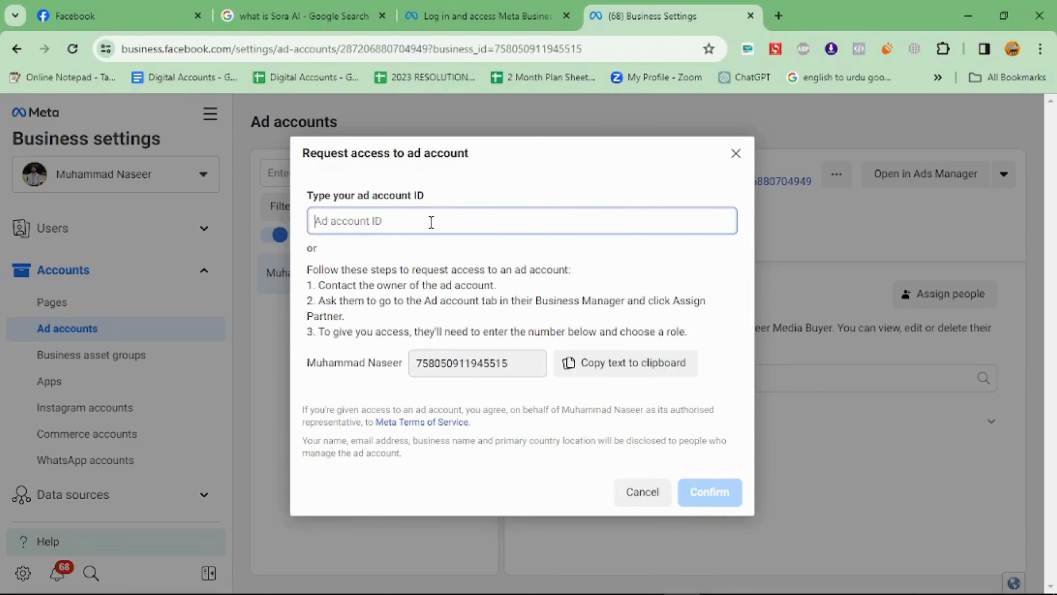
pyautogui.hotkey('ctrl', 'v')
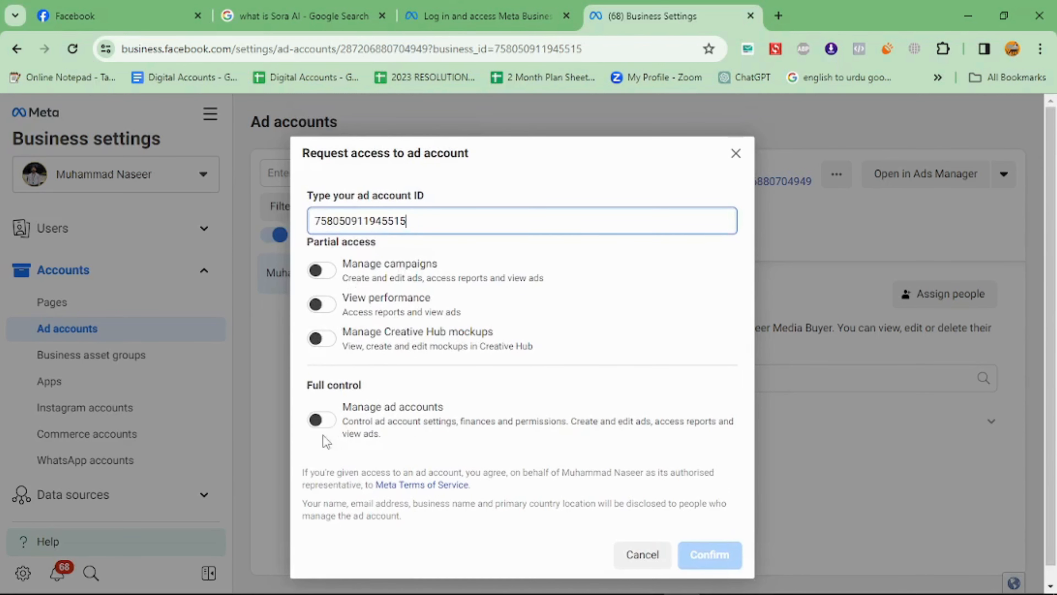
# - Enable full control, Manage ad accounts, for the requested ad account and close the request dialog
pyautogui.scroll(-1, 346, 435)
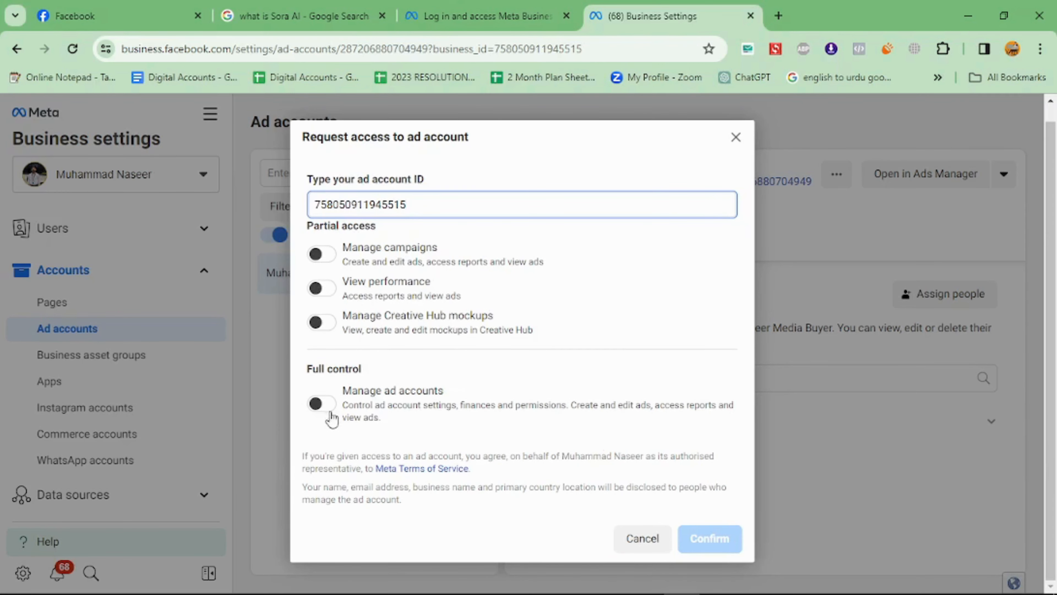
pyautogui.click(319, 405)
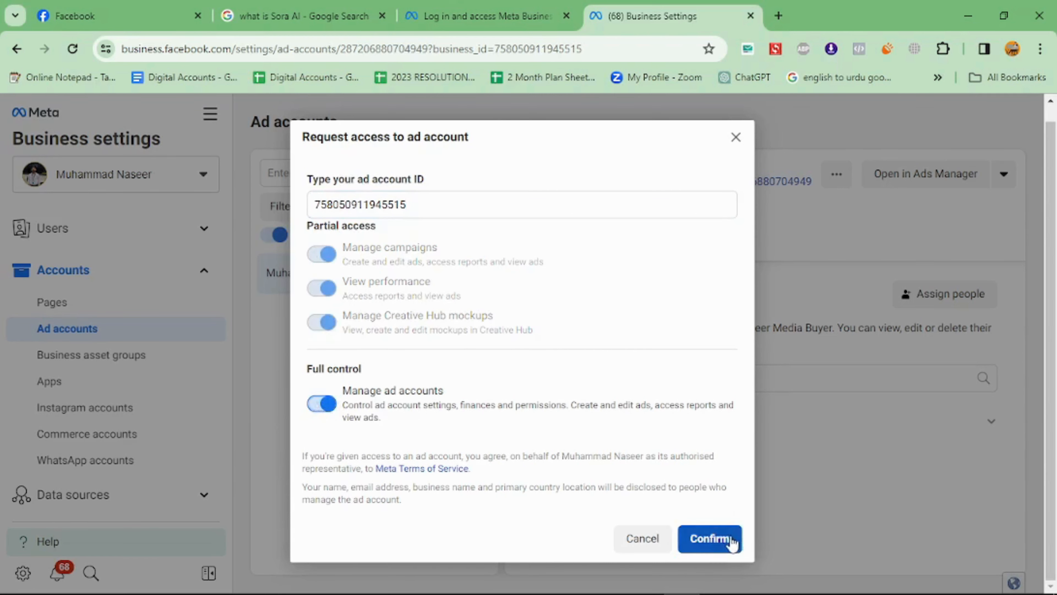
pyautogui.click(684, 541)
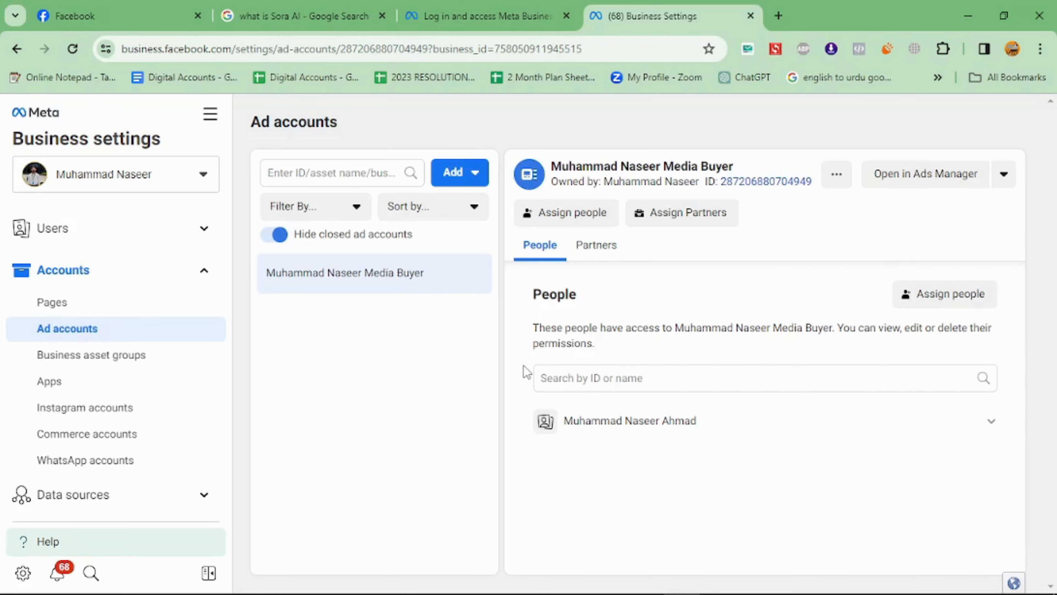
# - Switch to Facebook and open Accounts Centre from the personal profile's settings
pyautogui.click(96, 17)
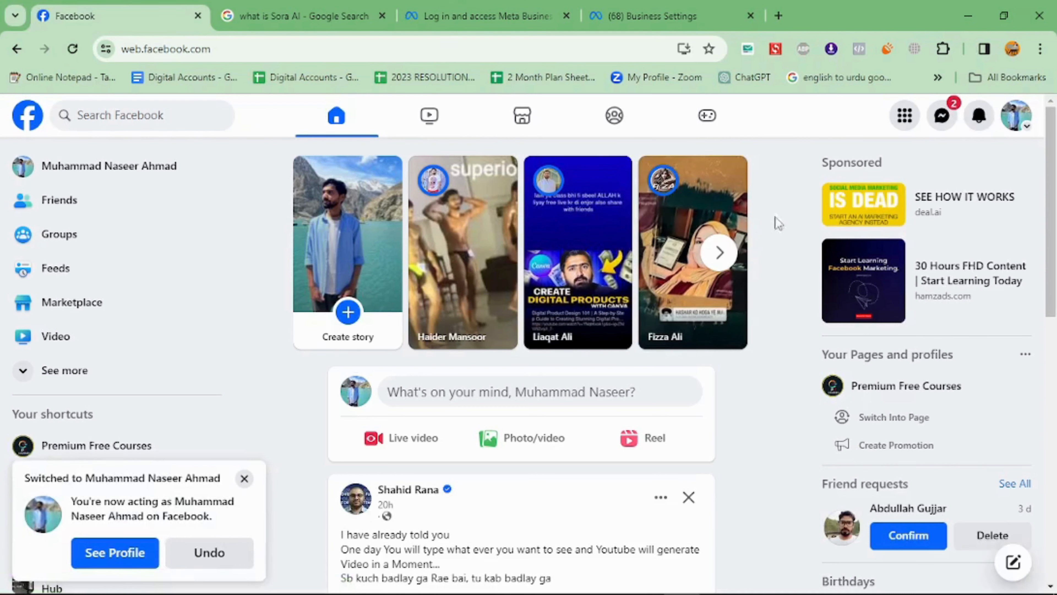
pyautogui.click(1020, 122)
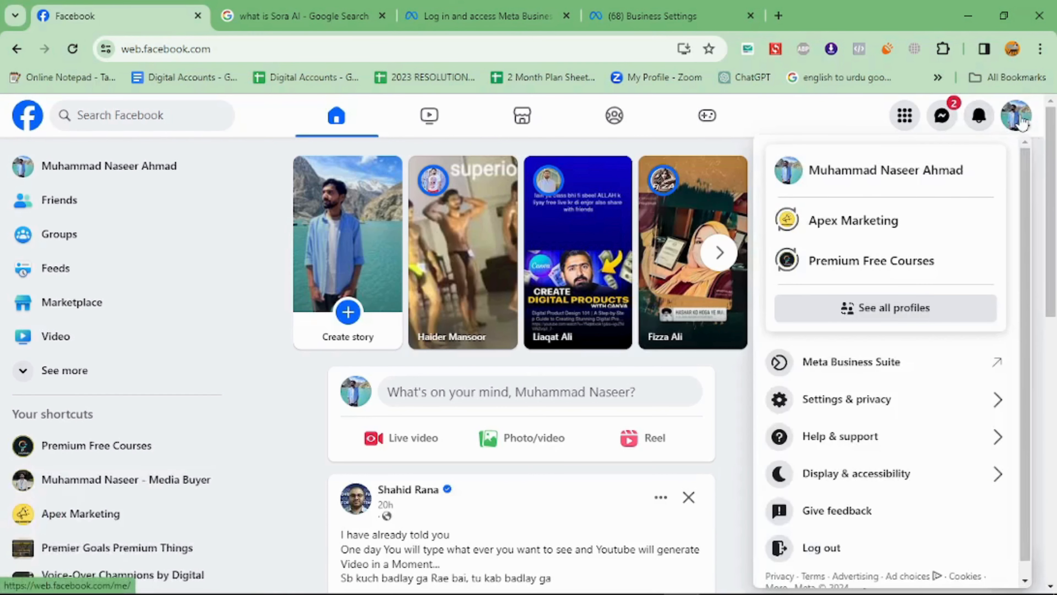
pyautogui.scroll(-1, 822, 402)
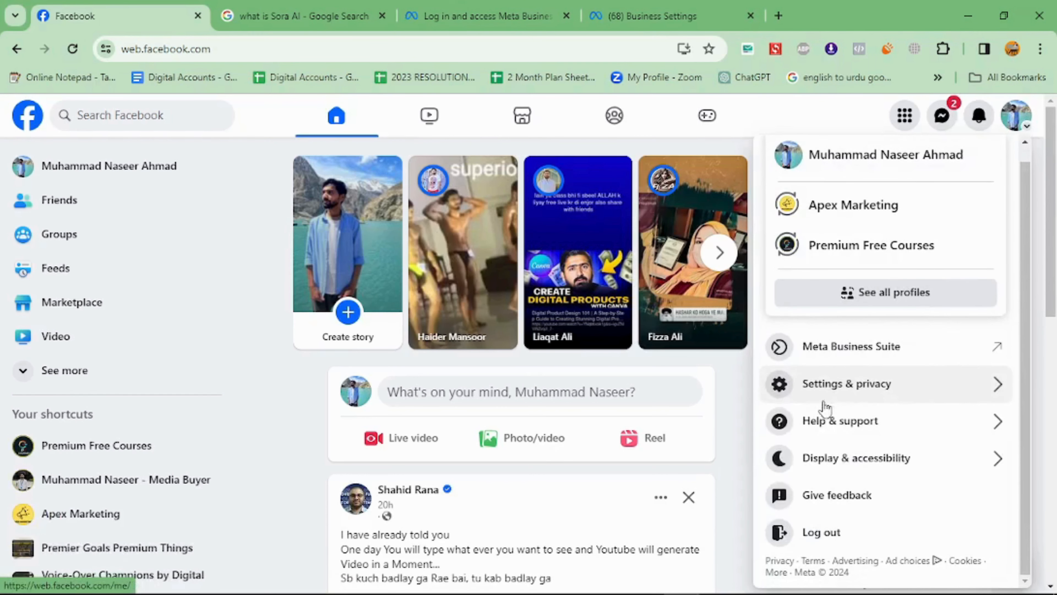
pyautogui.click(901, 384)
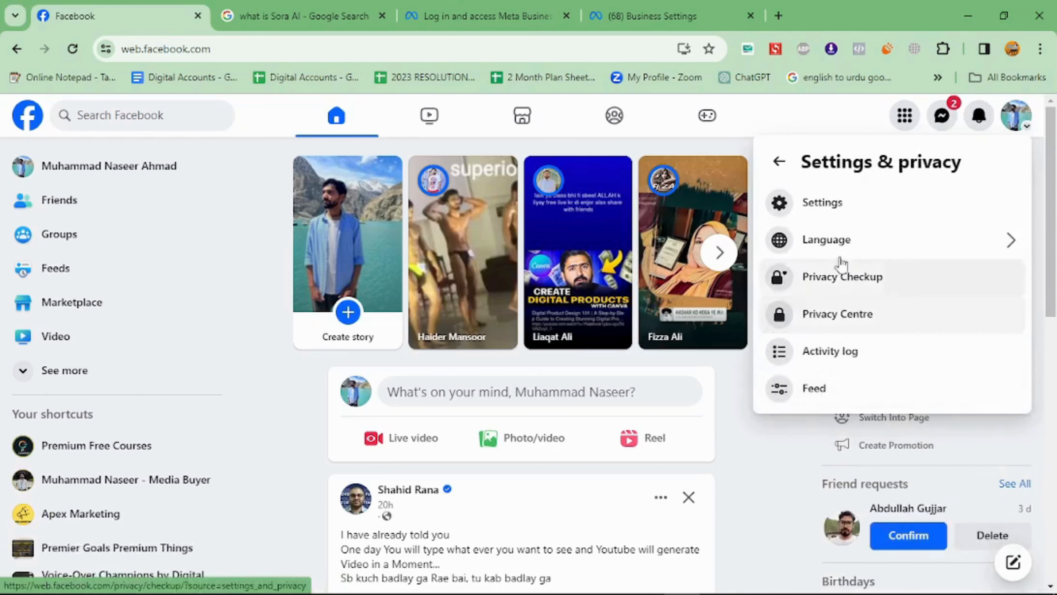
pyautogui.click(835, 207)
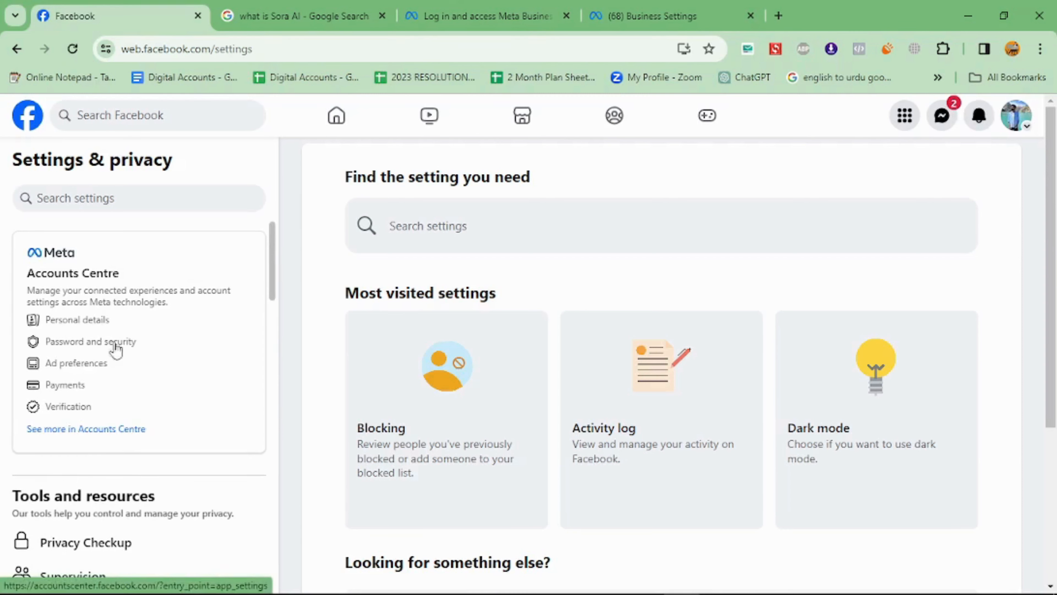
pyautogui.click(177, 303)
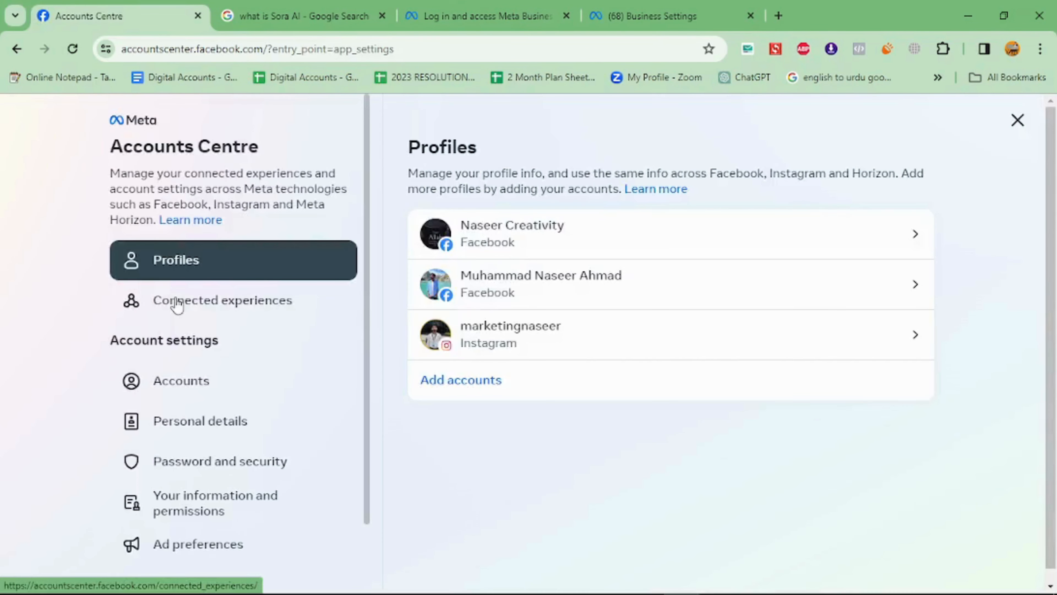
# - Open the two-factor authentication setup under Password and security and choose the personal Facebook account
pyautogui.scroll(-1, 238, 361)
pyautogui.scroll(1, 266, 355)
pyautogui.scroll(-1, 279, 341)
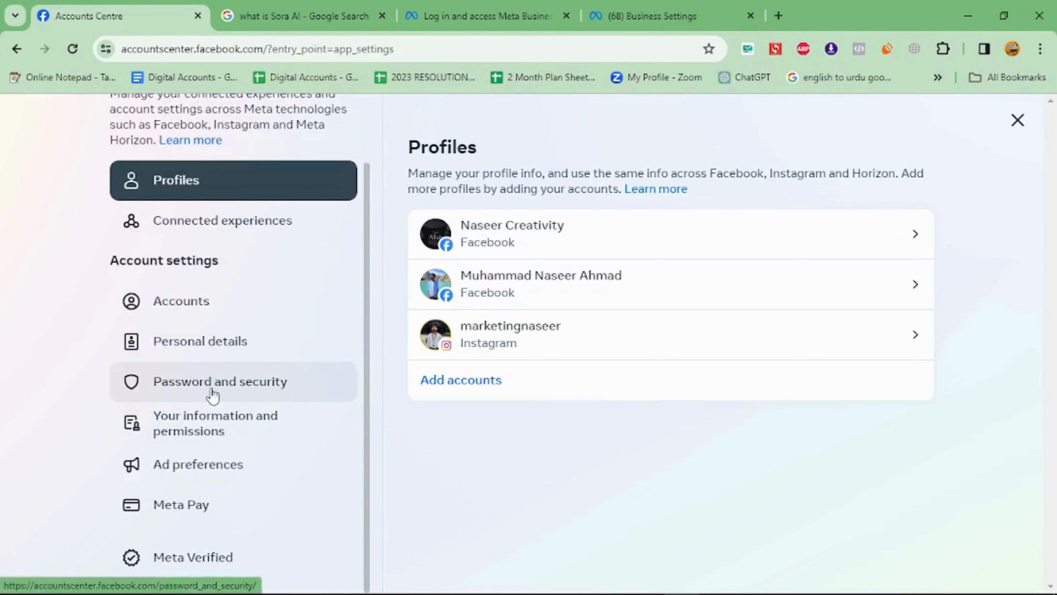
pyautogui.click(263, 395)
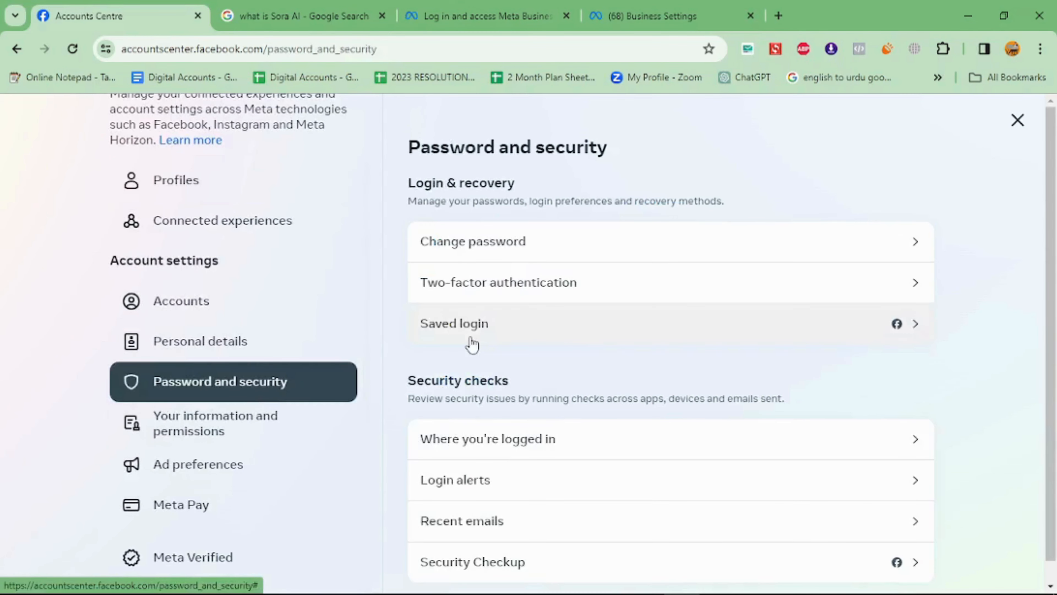
pyautogui.scroll(-1, 561, 268)
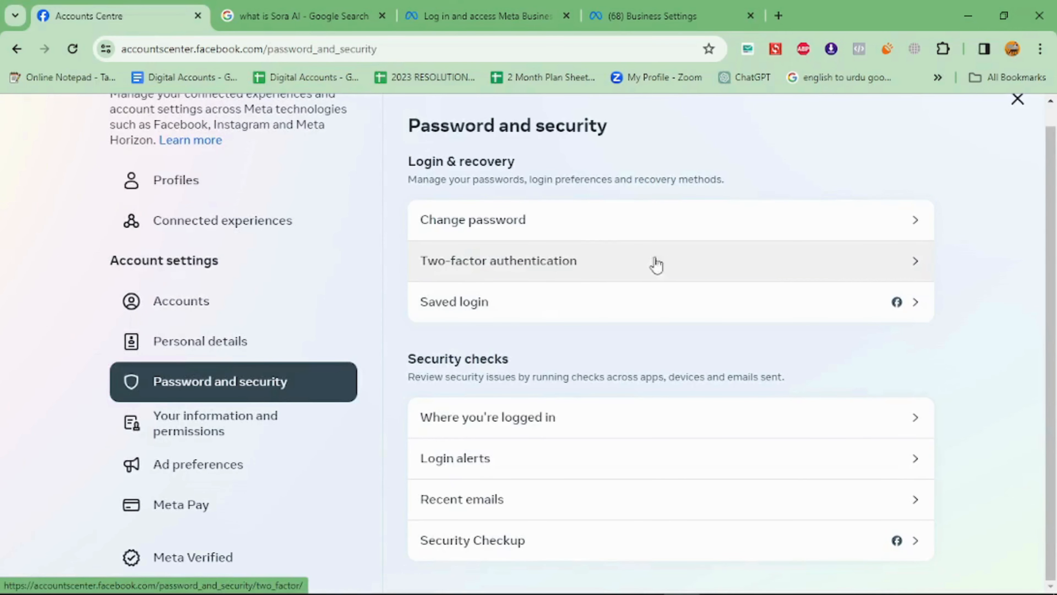
pyautogui.click(673, 266)
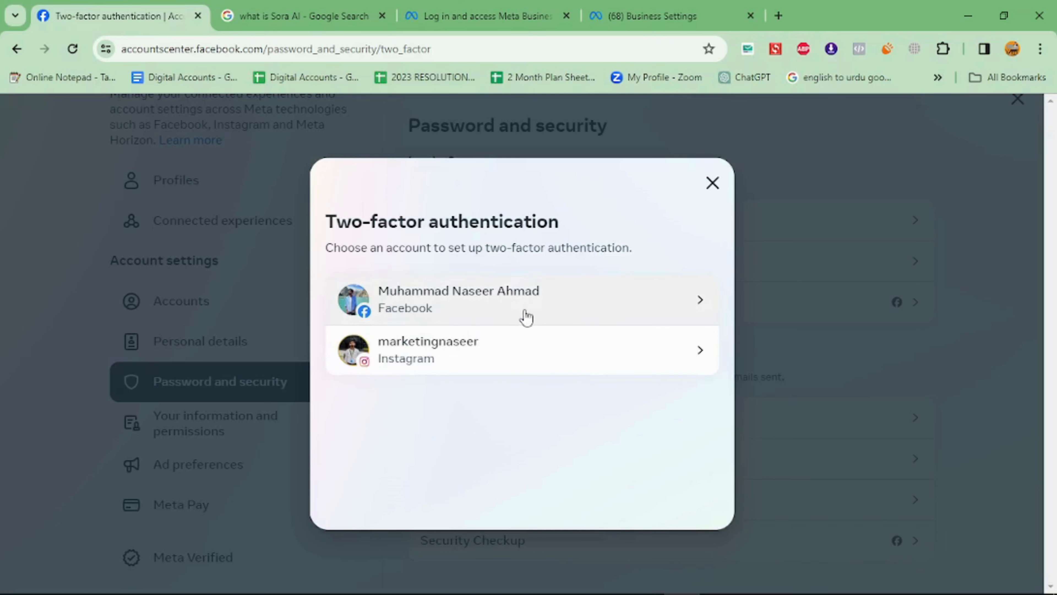
pyautogui.click(585, 309)
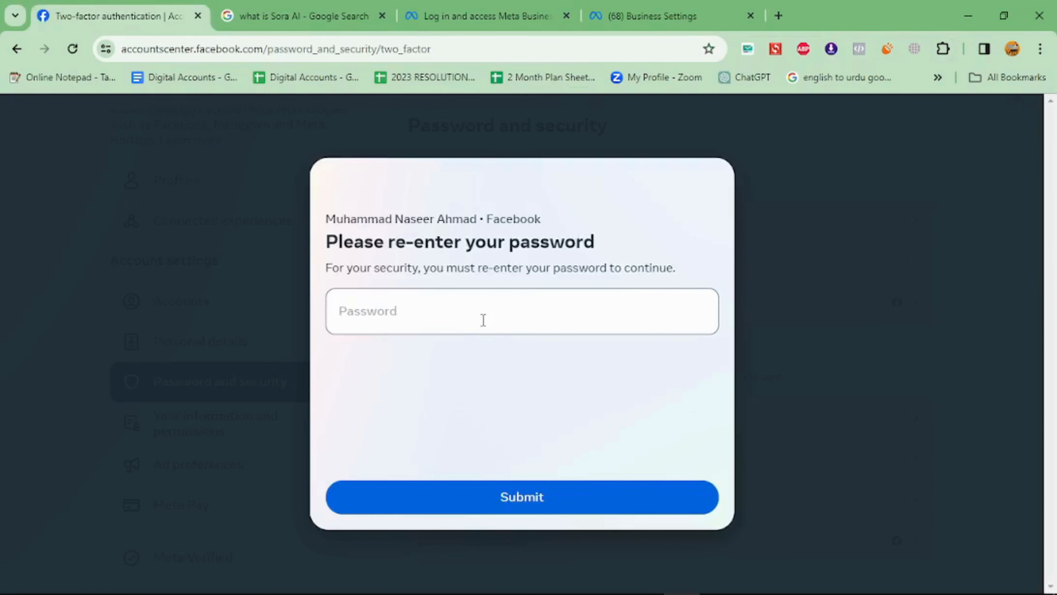
# - Re-enter the Facebook account password and submit it to reach the two-factor authentication settings
pyautogui.click(508, 316)
pyautogui.hotkey('ctrl', 'v')
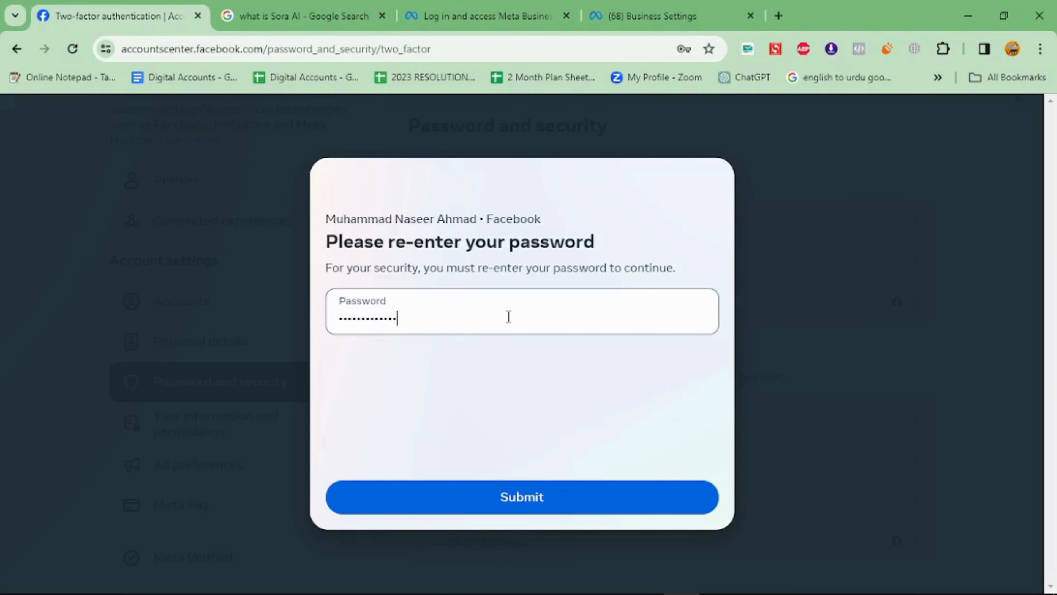
pyautogui.click(540, 395)
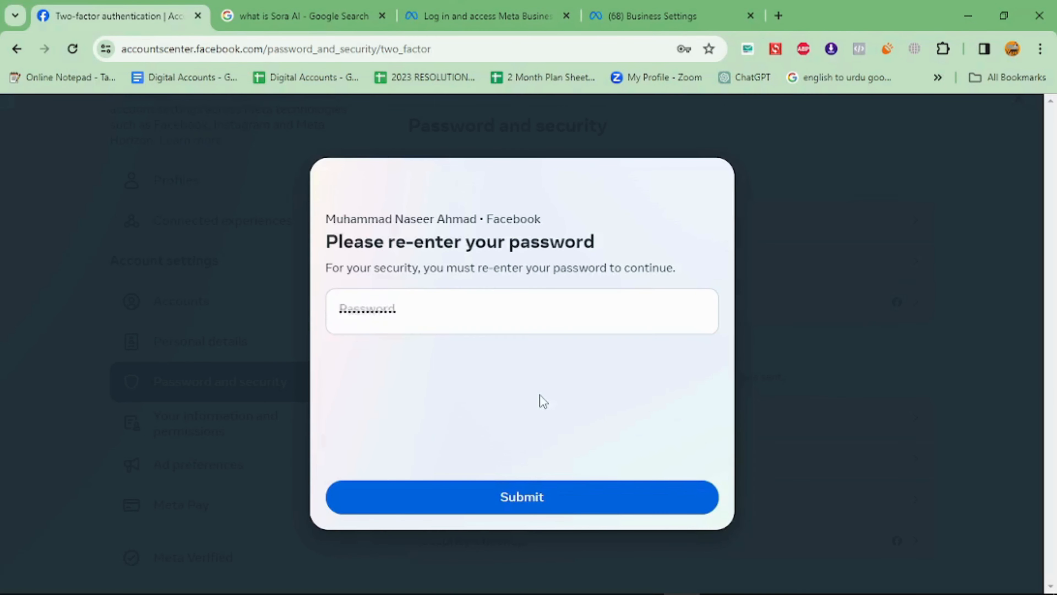
pyautogui.click(544, 498)
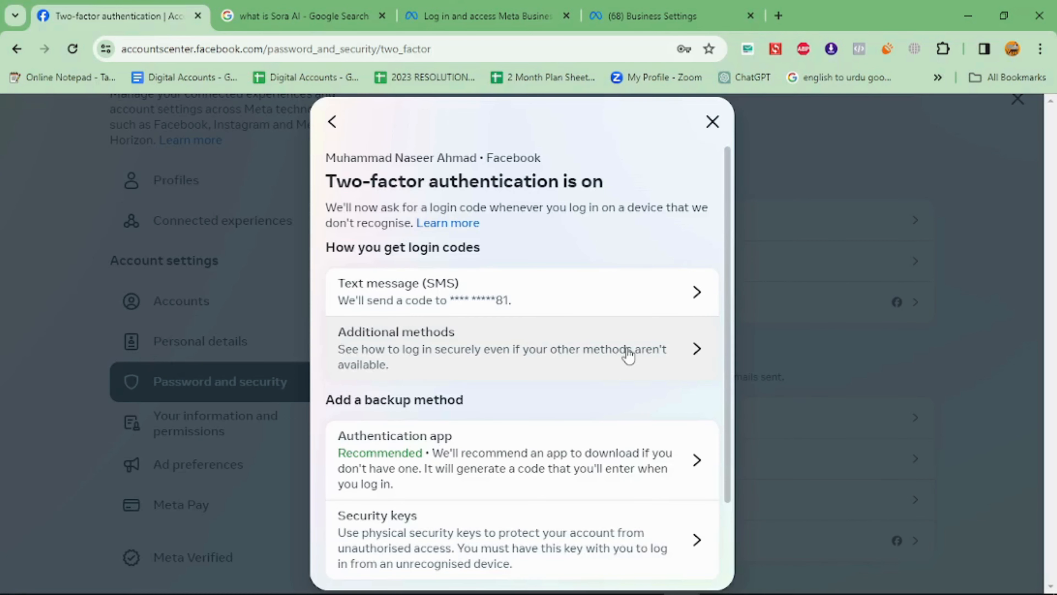
# - Review the login code methods, check the Text message (SMS) controls, and open Additional methods from the methods list
pyautogui.scroll(-3, 550, 260)
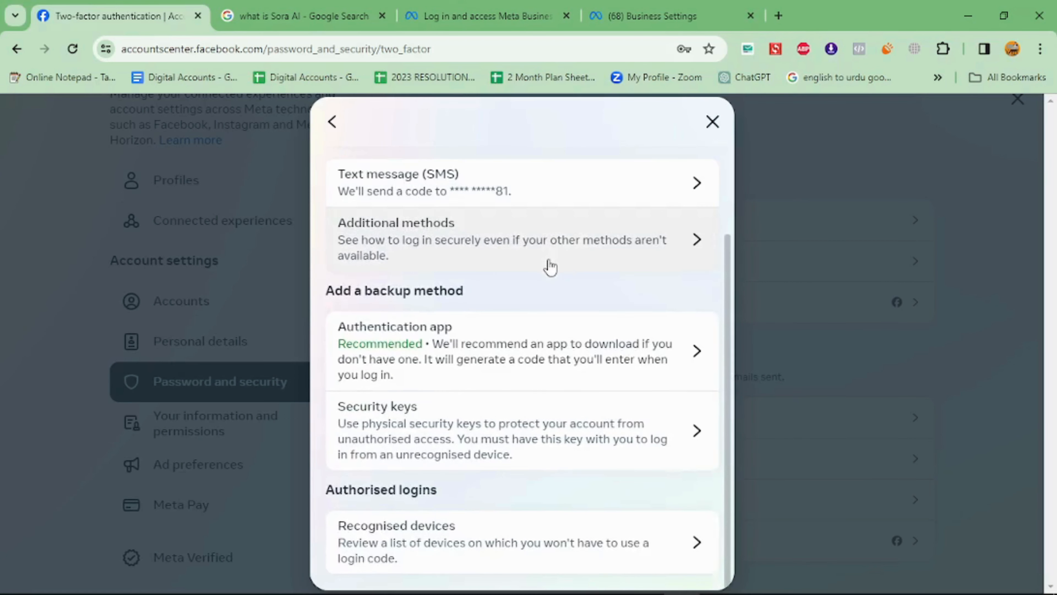
pyautogui.scroll(3, 548, 274)
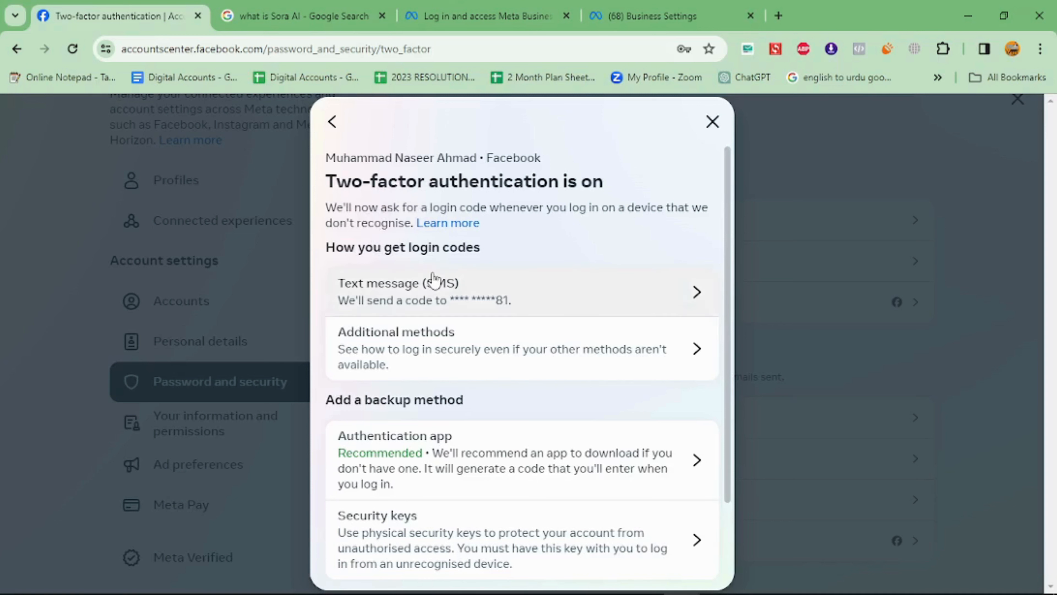
pyautogui.scroll(-2, 455, 314)
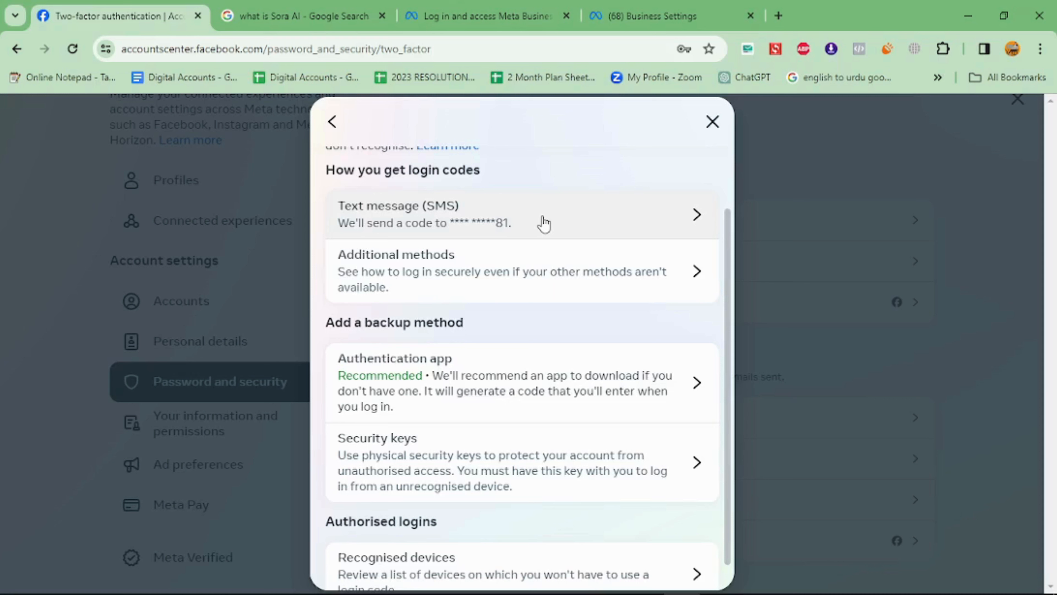
pyautogui.click(558, 224)
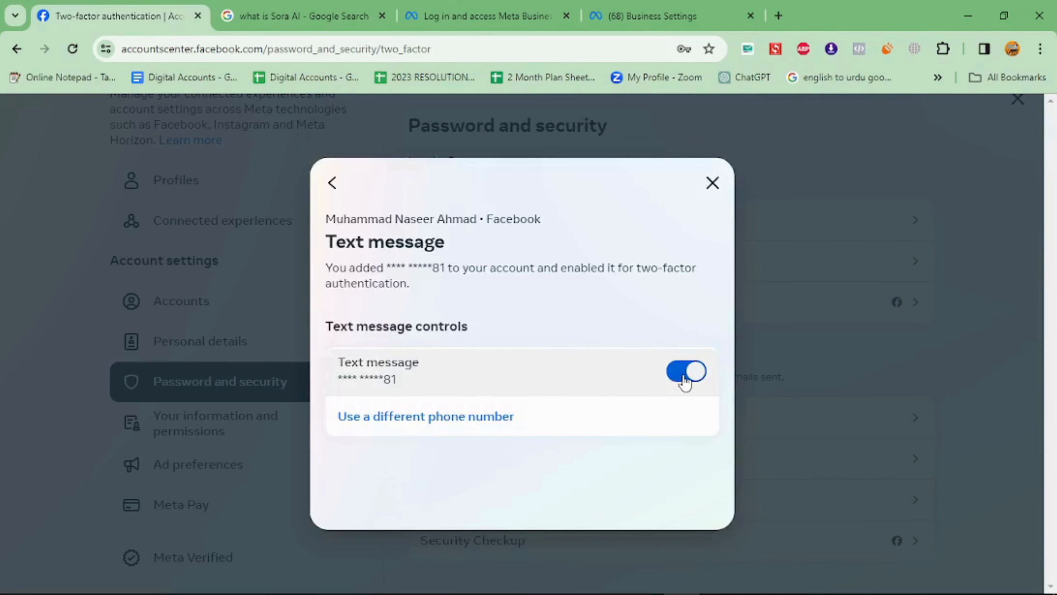
pyautogui.click(333, 182)
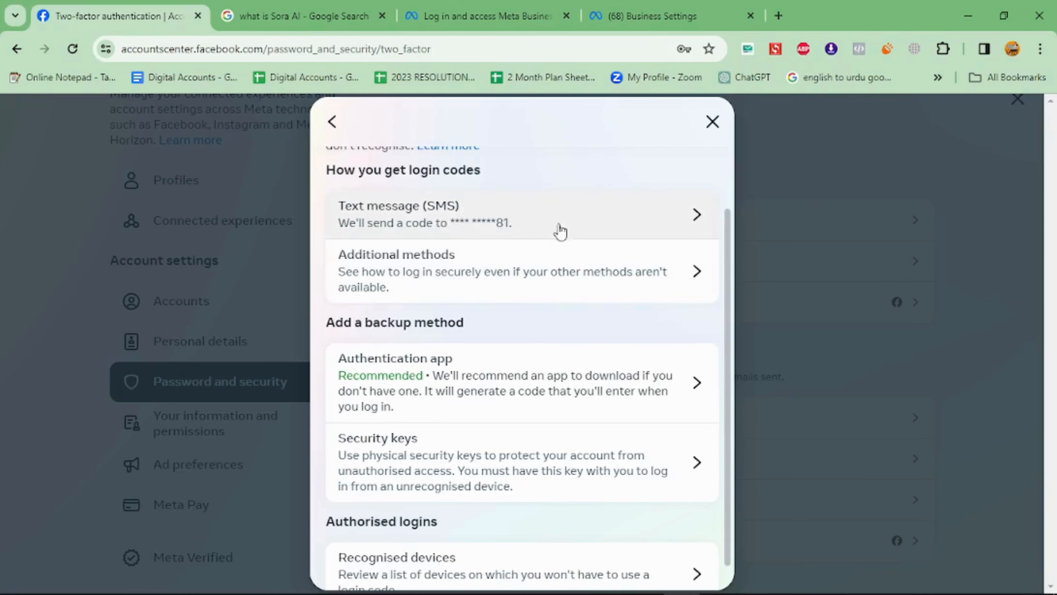
pyautogui.scroll(-1, 553, 228)
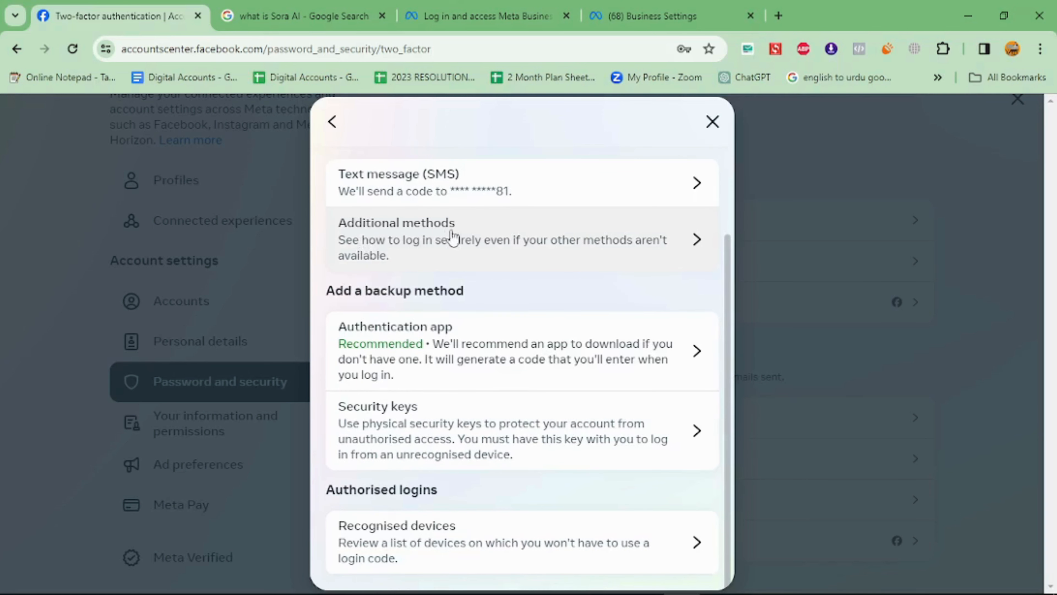
pyautogui.click(541, 237)
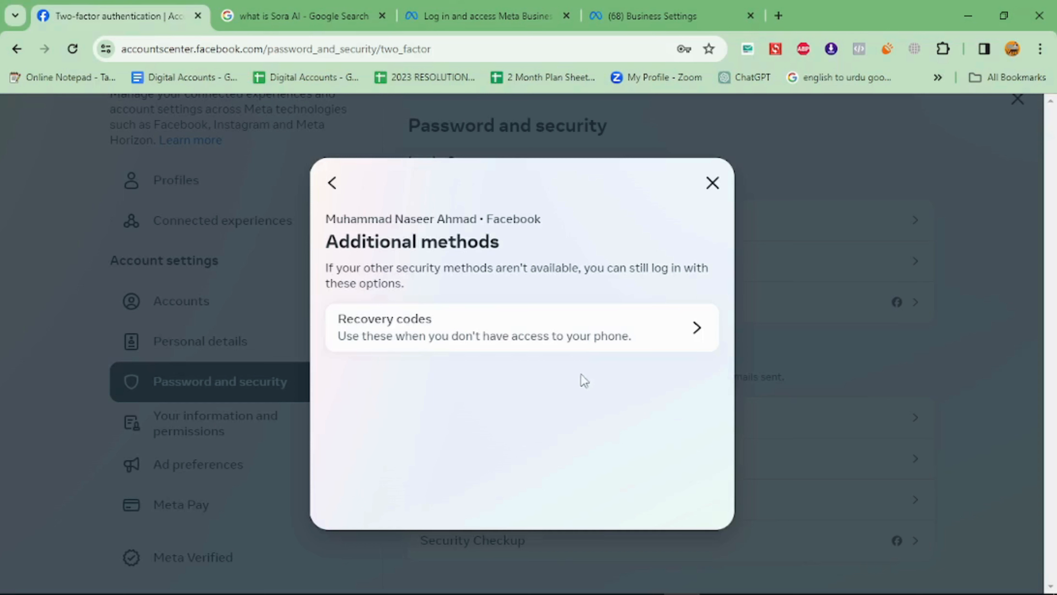
# - Search Google in a new tab for "facebook recovery code"
pyautogui.click(779, 16)
pyautogui.click(621, 48)
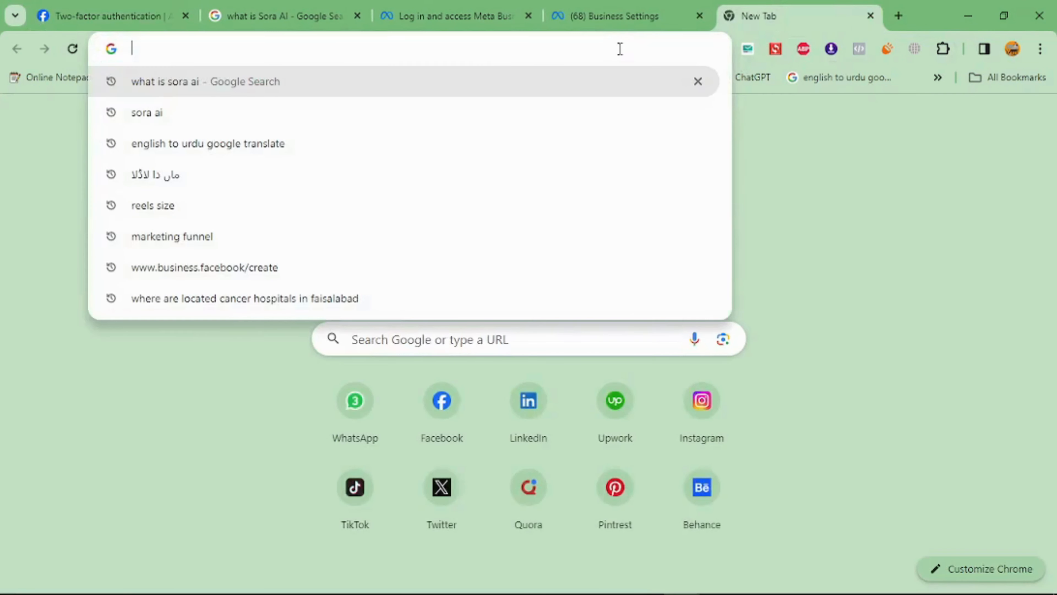
pyautogui.write('fa')
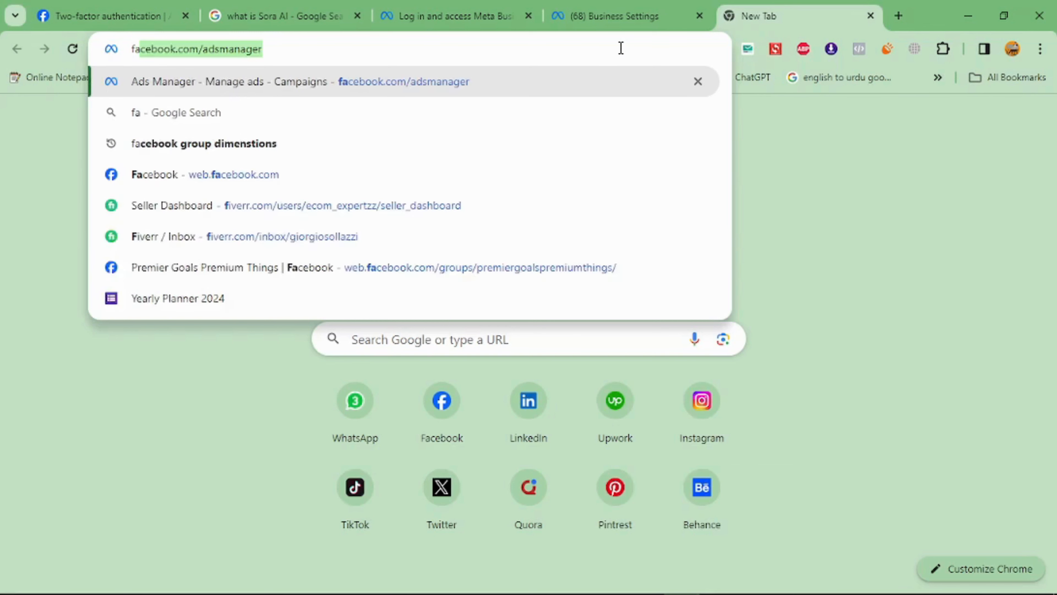
pyautogui.write('cebook ')
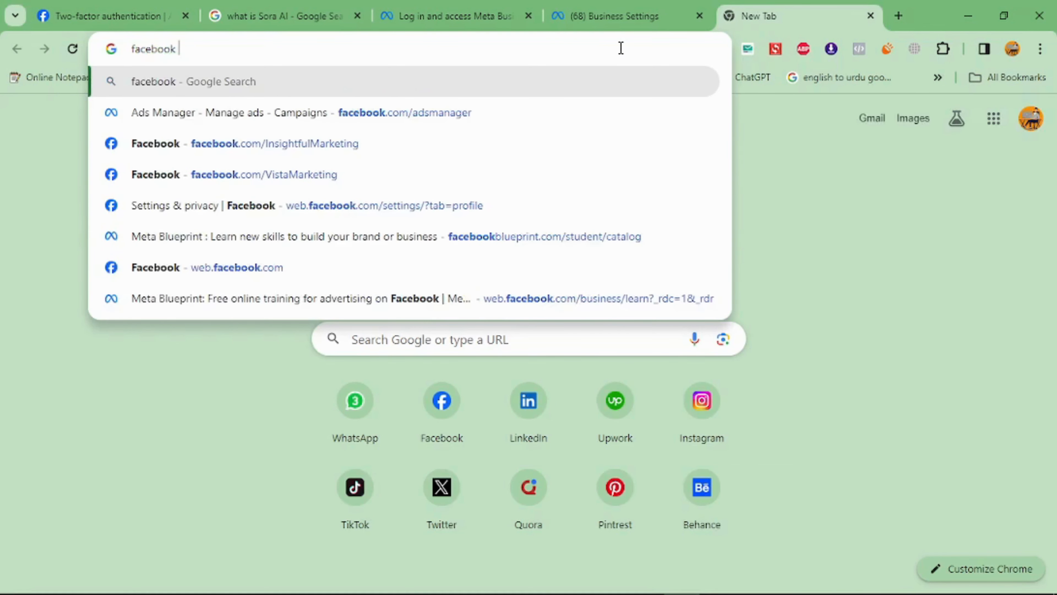
pyautogui.write('recovery c')
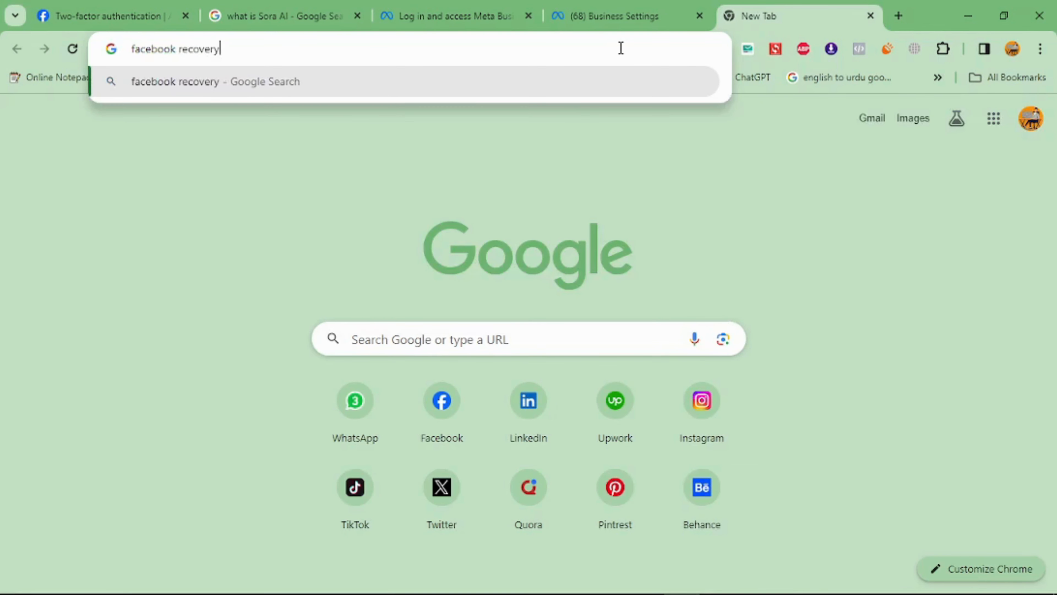
pyautogui.write('ode')
pyautogui.press('Return')
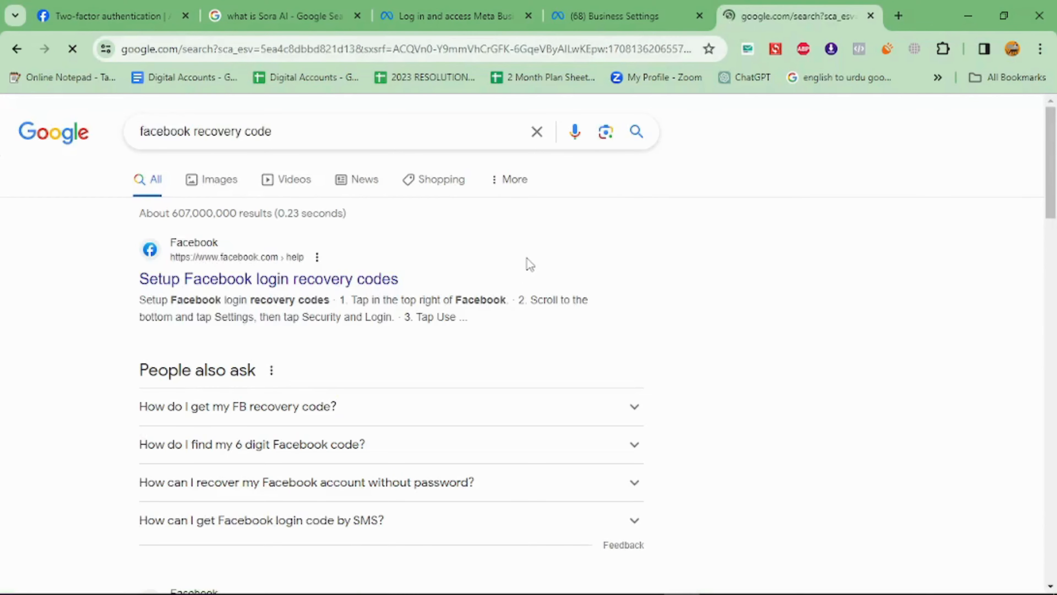
# - Preview the YouTube image of Facebook recovery codes among the image results, and return to the two-factor methods list in Accounts Centre
pyautogui.scroll(-5, 574, 347)
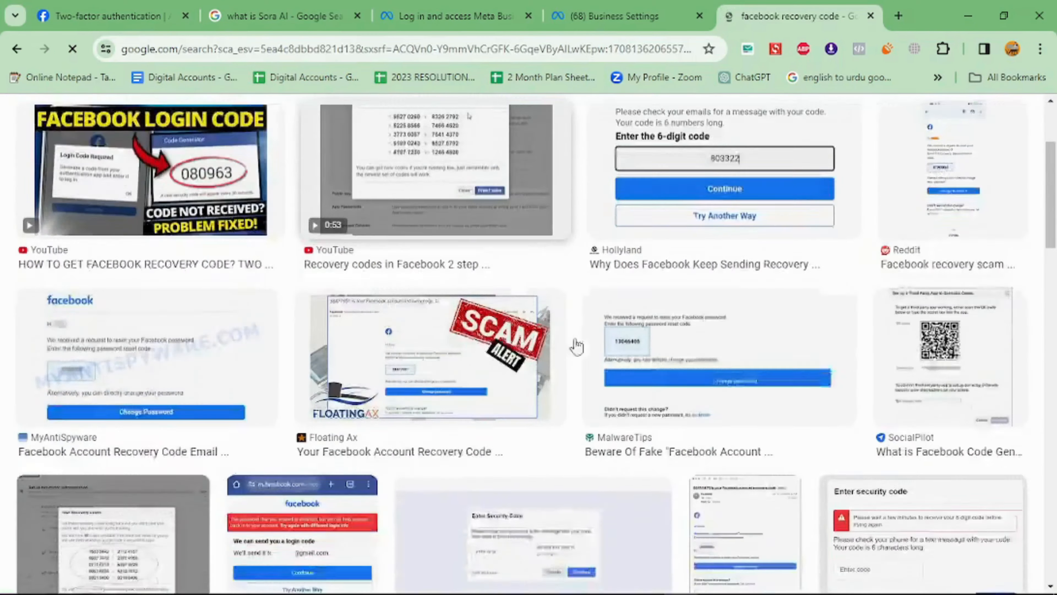
pyautogui.scroll(5, 515, 344)
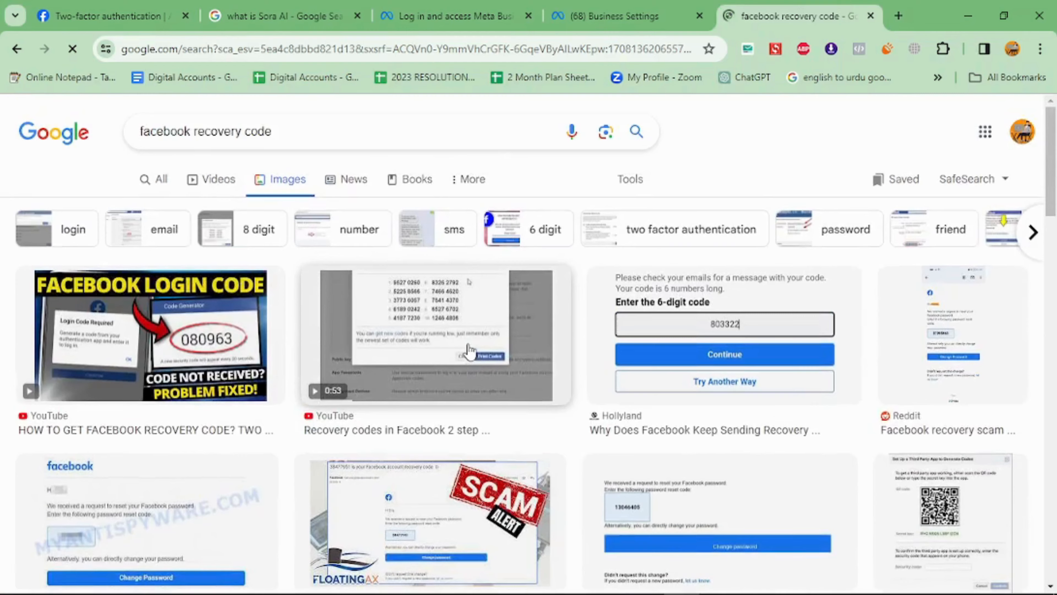
pyautogui.click(456, 357)
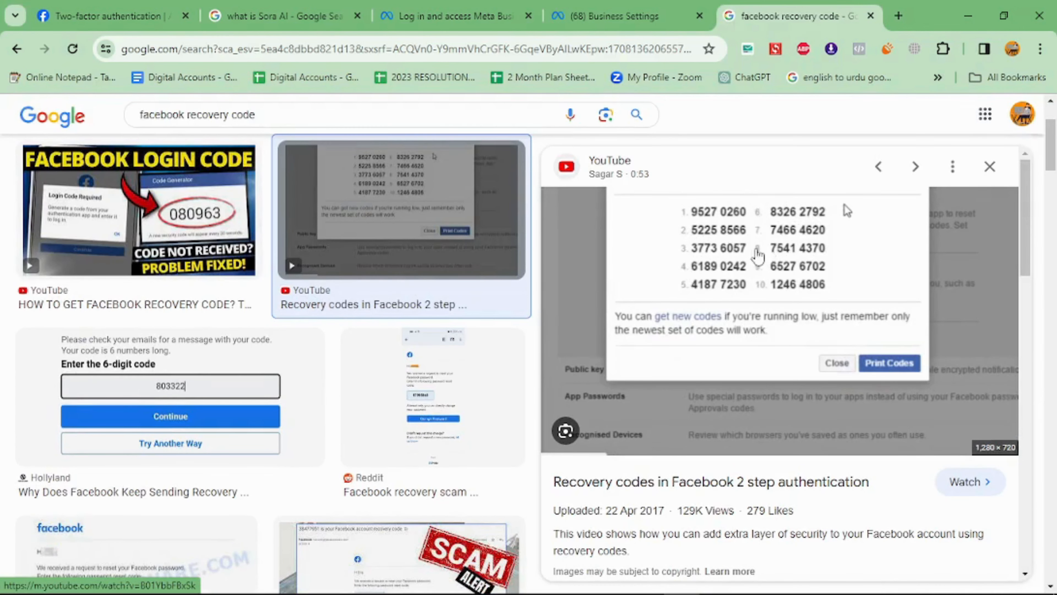
pyautogui.click(161, 5)
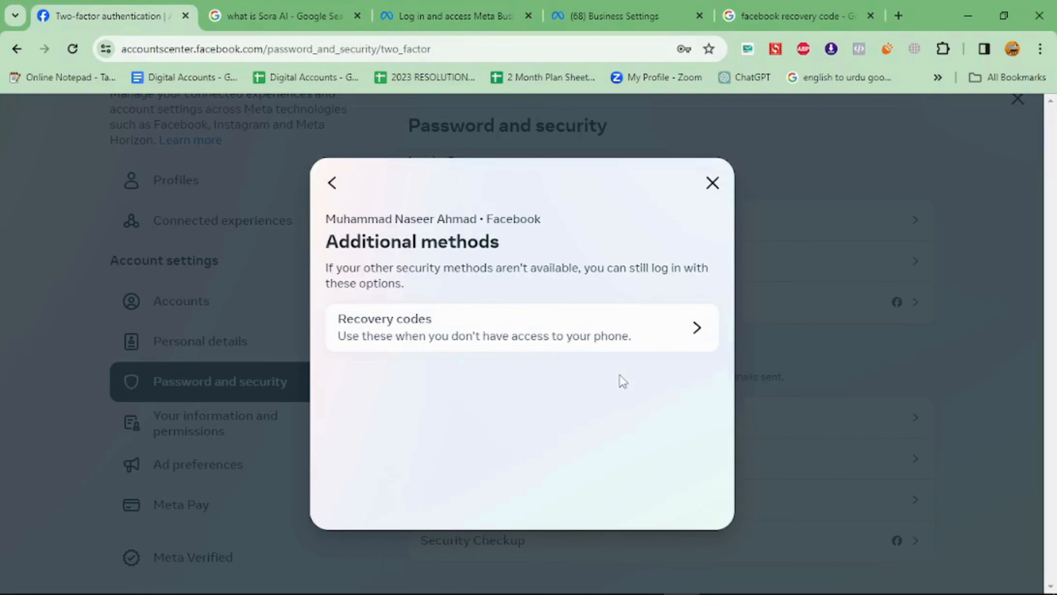
pyautogui.click(332, 182)
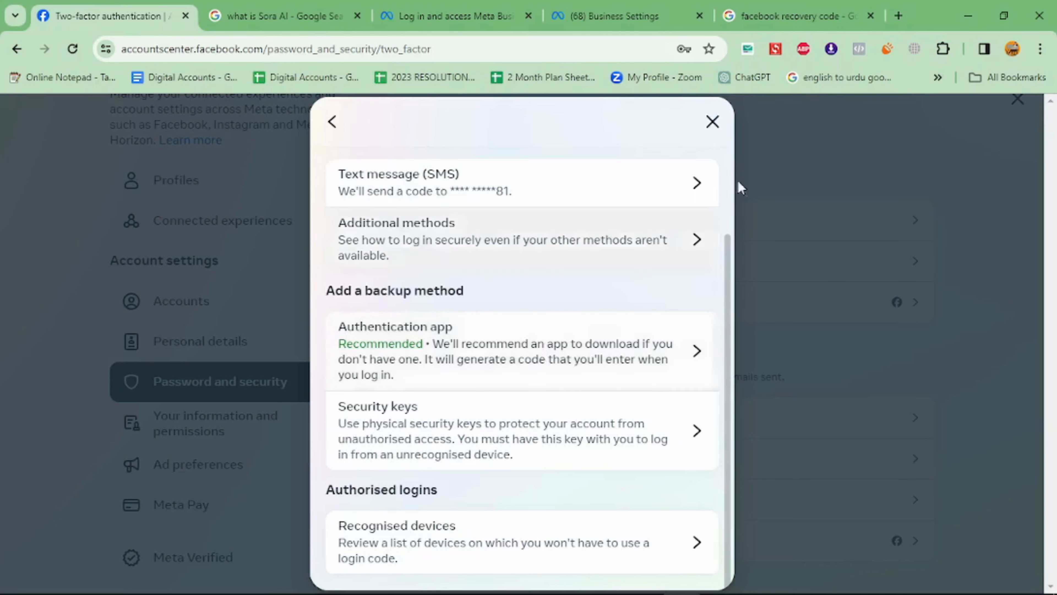
# - Search Google in a new tab for "google authenticator"
pyautogui.click(898, 16)
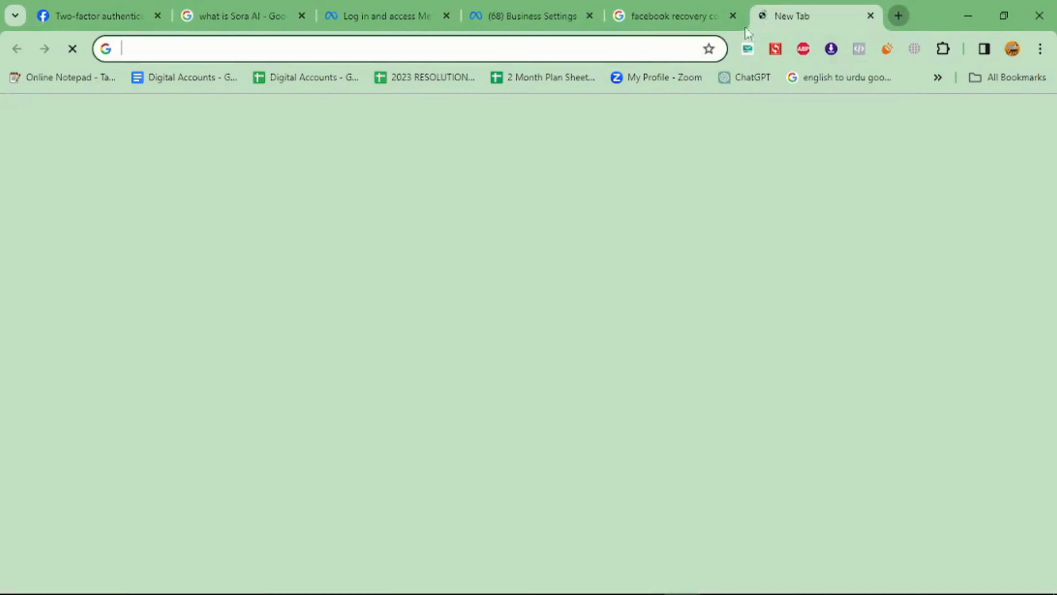
pyautogui.click(631, 52)
pyautogui.write('goo')
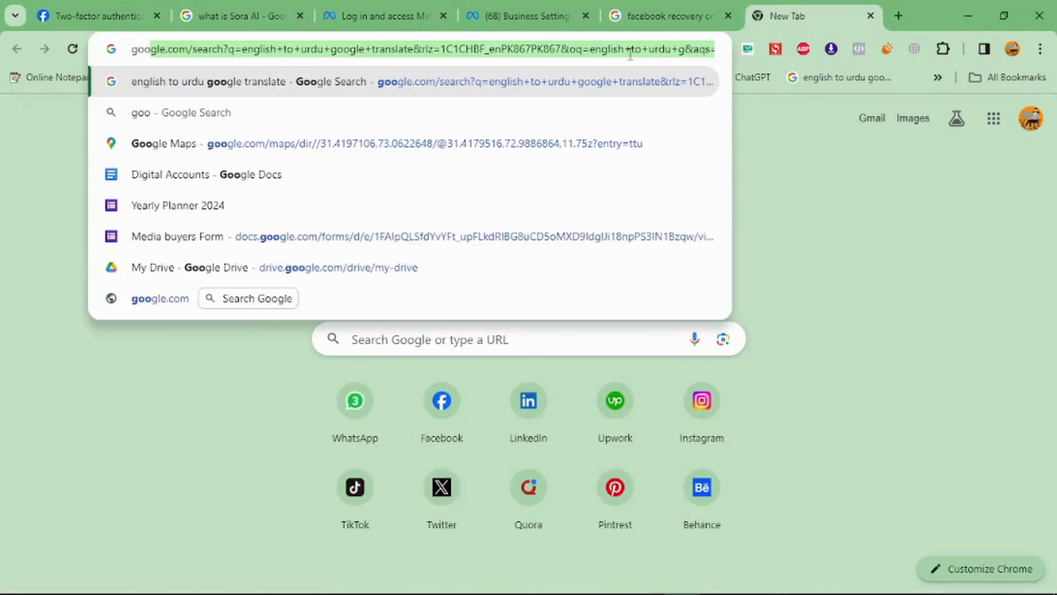
pyautogui.write('gle ')
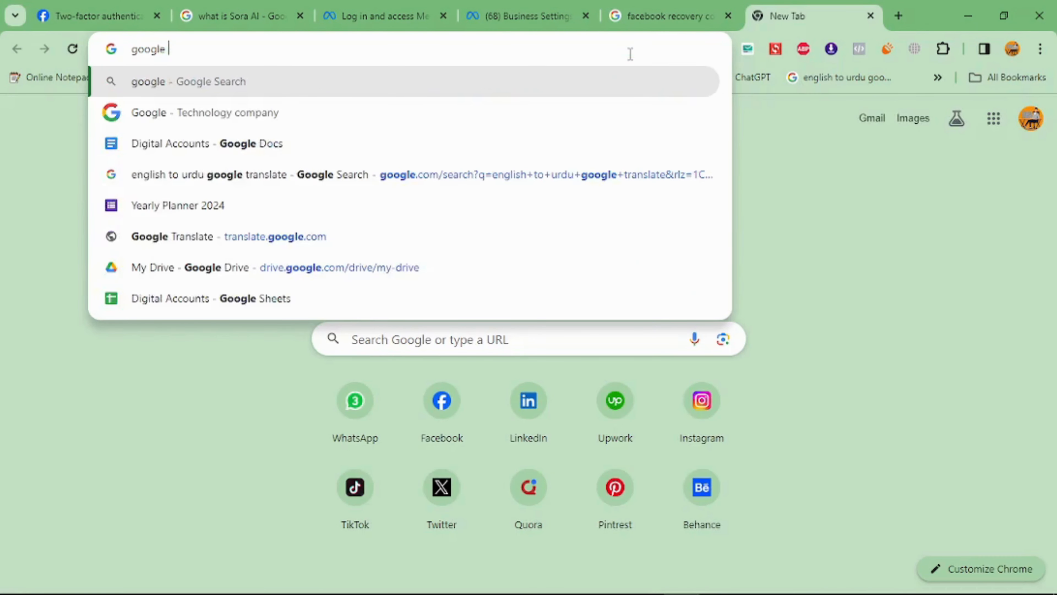
pyautogui.write('athuen')
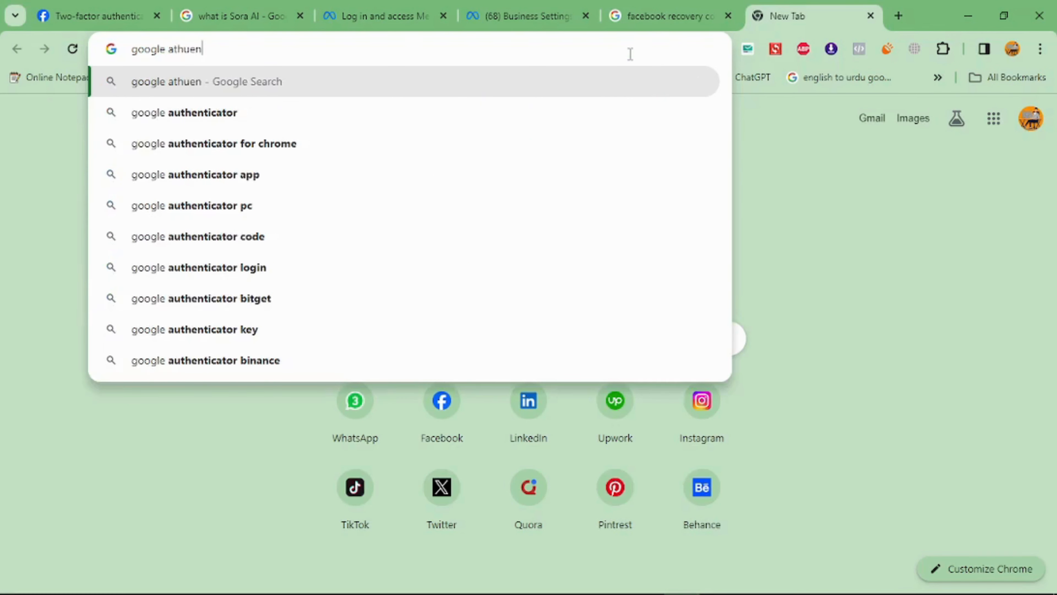
pyautogui.write('t')
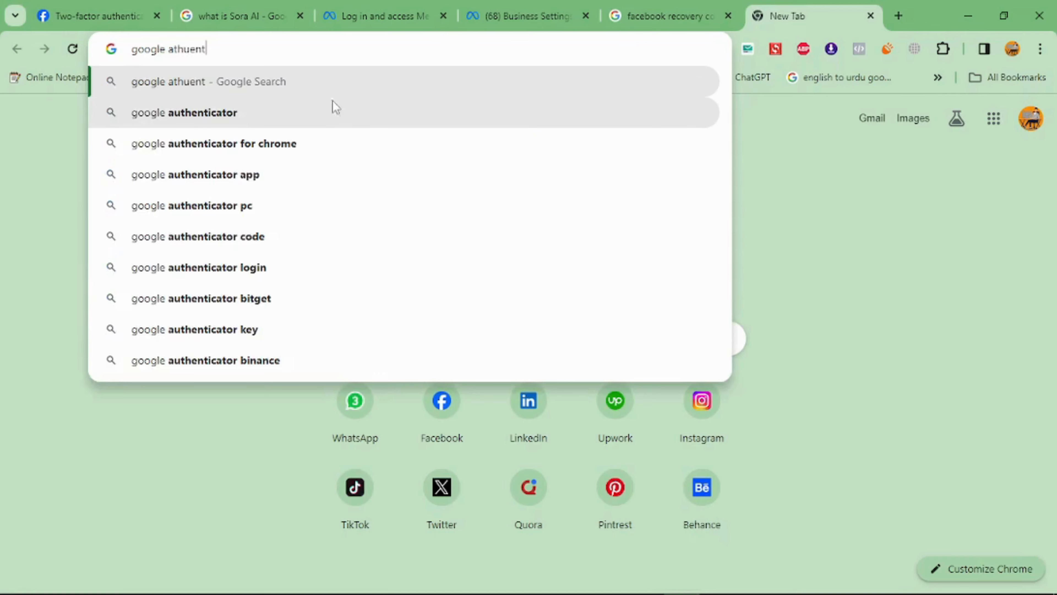
pyautogui.click(335, 107)
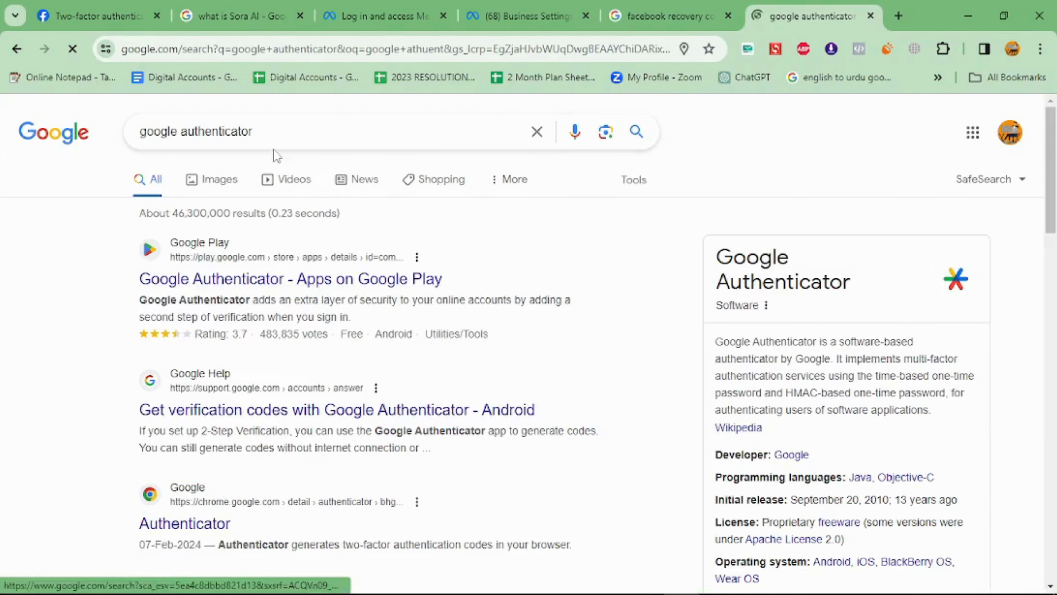
# - Refine the search to "google authenticator app", look over the results and return to the two-factor settings in Accounts Centre
pyautogui.click(288, 131)
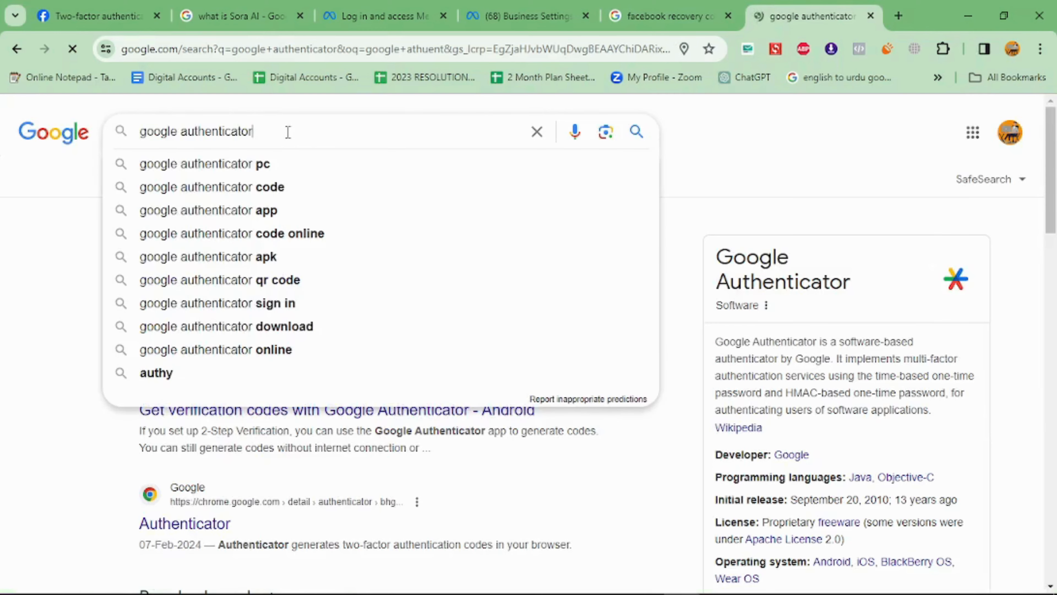
pyautogui.click(267, 210)
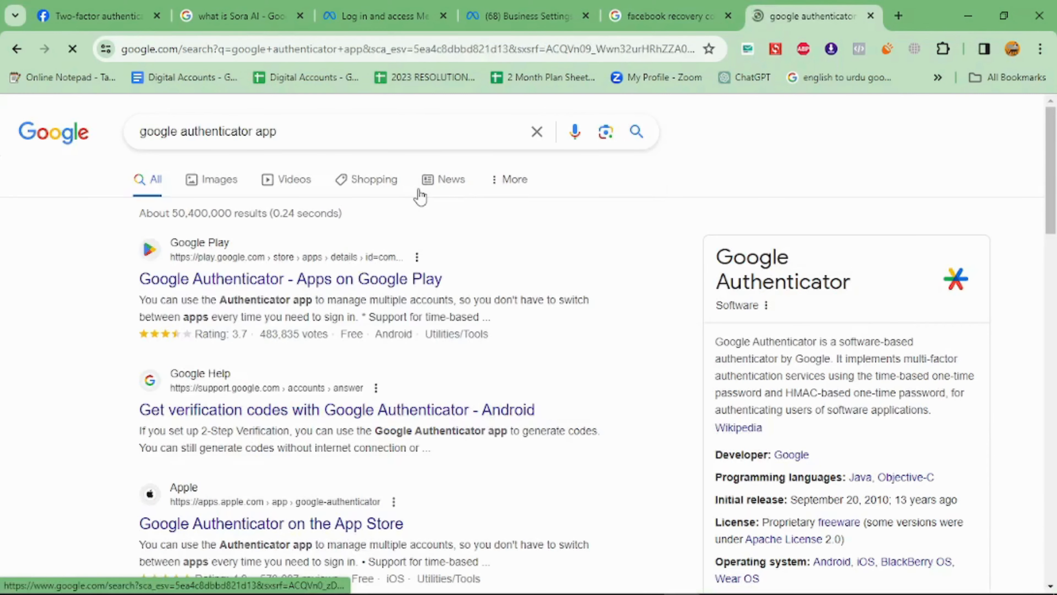
pyautogui.scroll(-8, 737, 271)
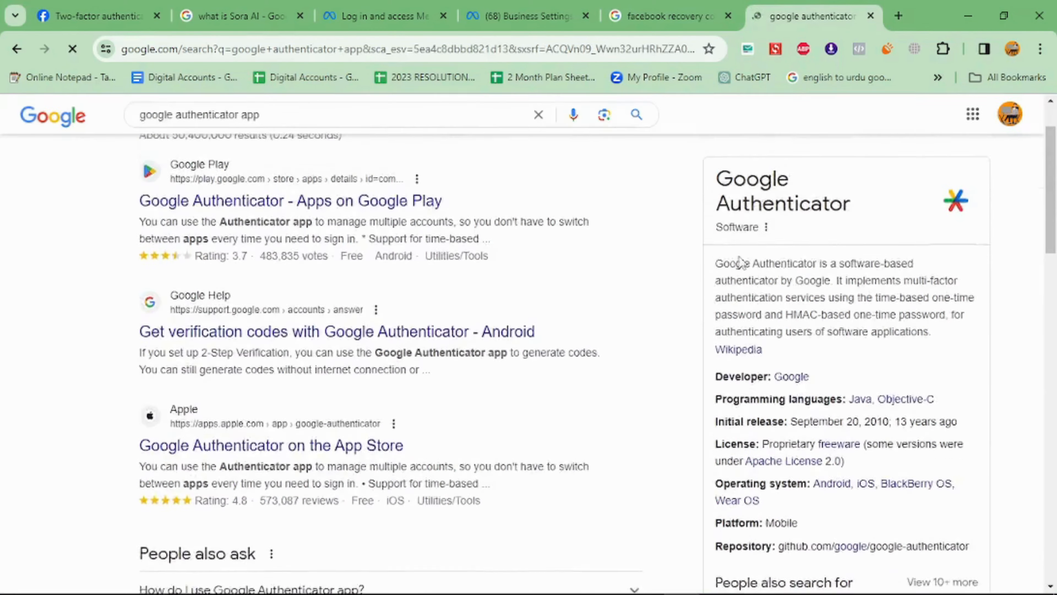
pyautogui.scroll(8, 741, 374)
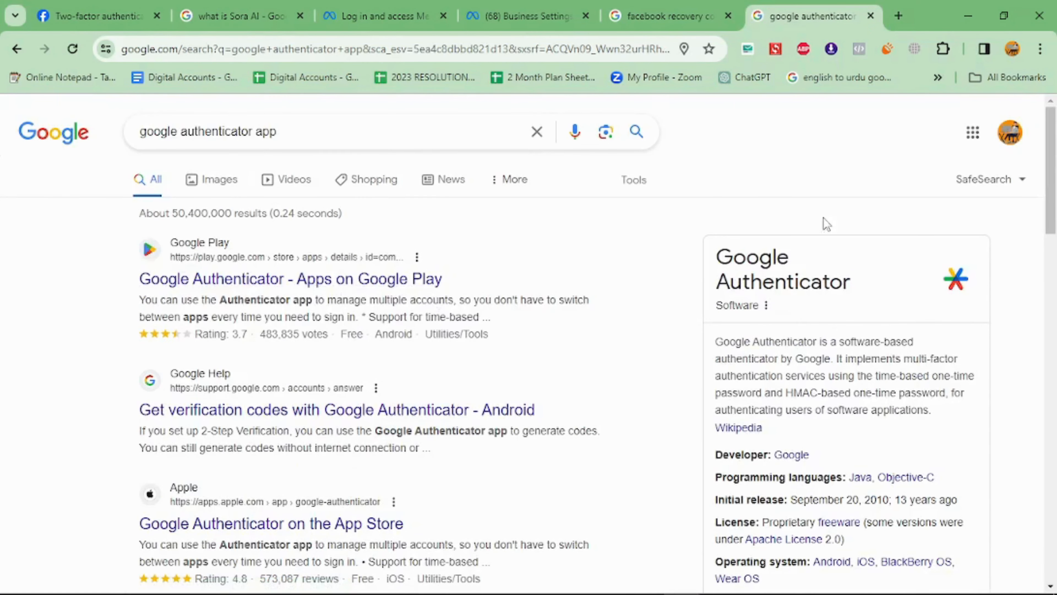
pyautogui.click(99, 16)
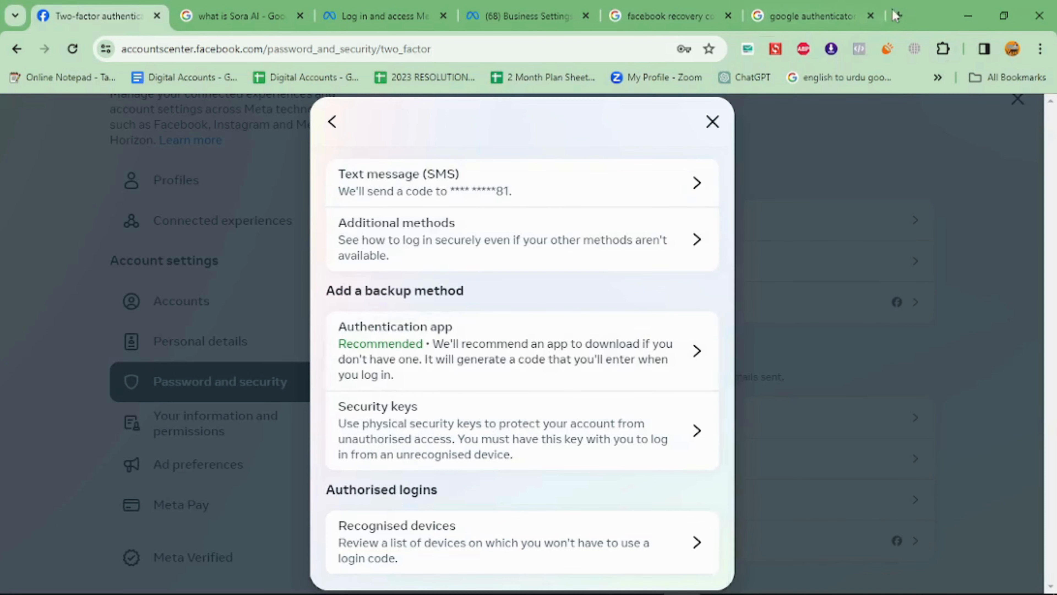
# - Search Google in a new tab for "qr code generator" and view the image results
pyautogui.click(898, 16)
pyautogui.write('qr')
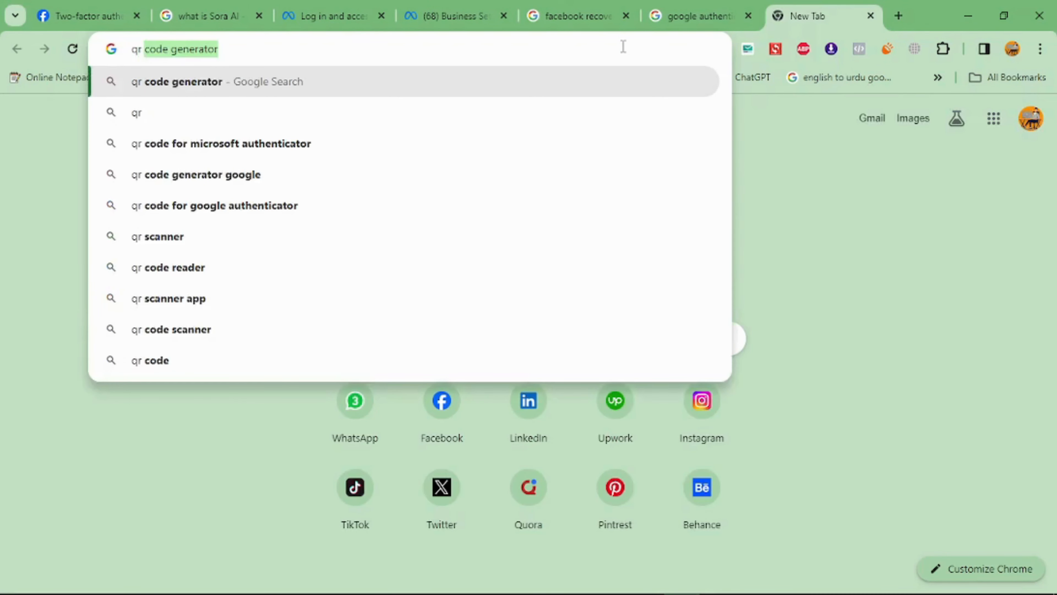
pyautogui.write(' code')
pyautogui.press('Return')
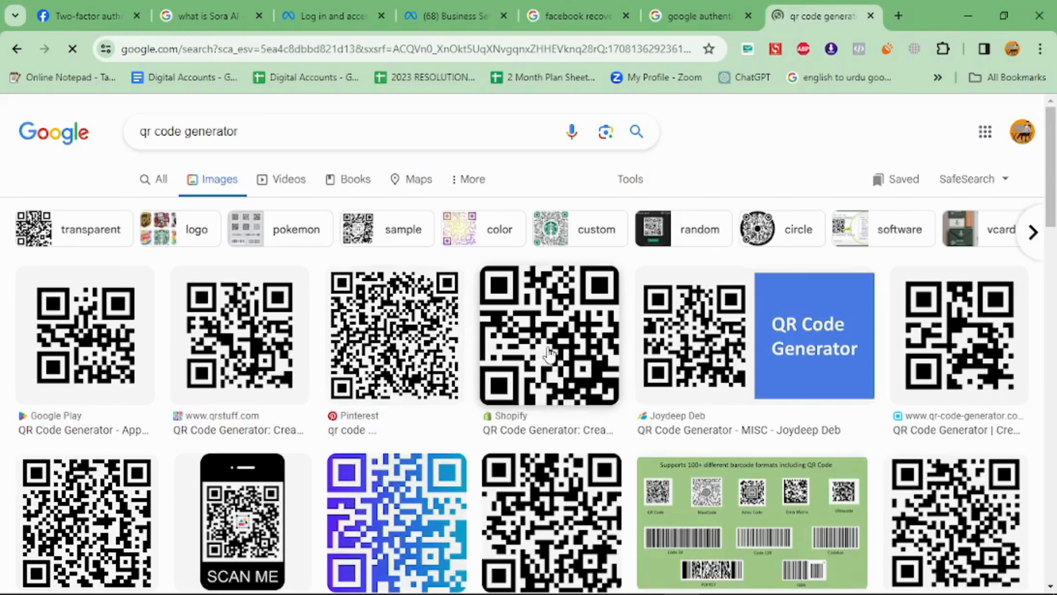
# - Return to the two-factor settings in Accounts Centre and open the Security keys setup
pyautogui.click(88, 16)
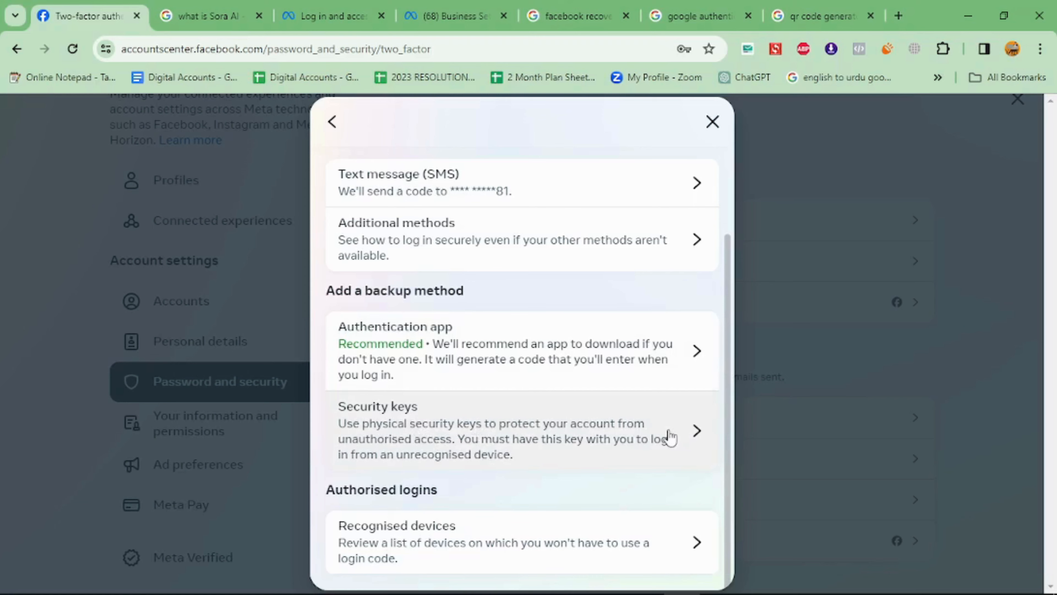
pyautogui.click(638, 444)
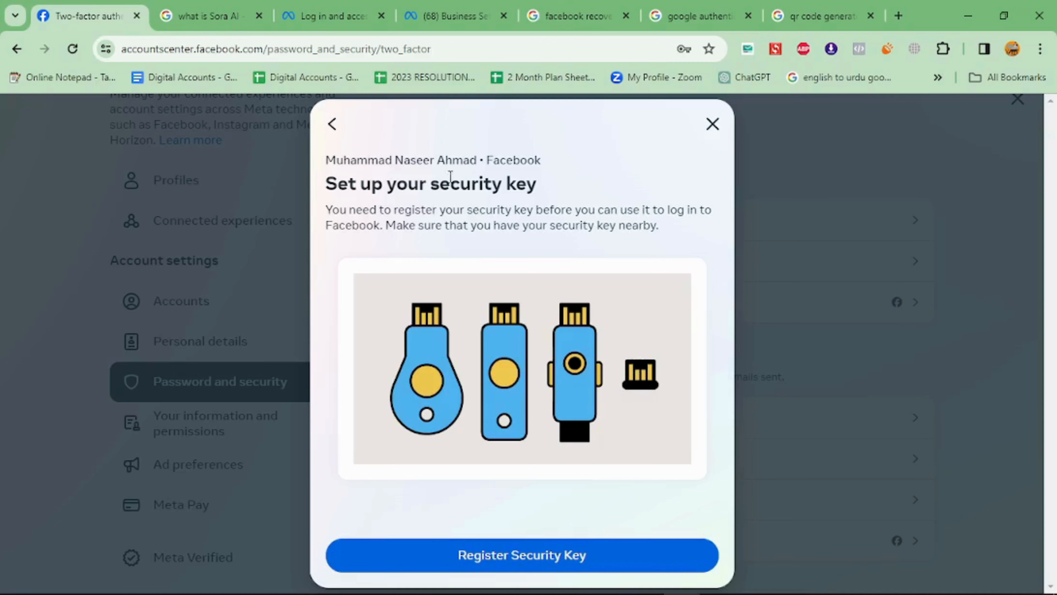
# - Back out of the two-factor authentication settings without registering a security key, and close Accounts Centre
pyautogui.click(343, 126)
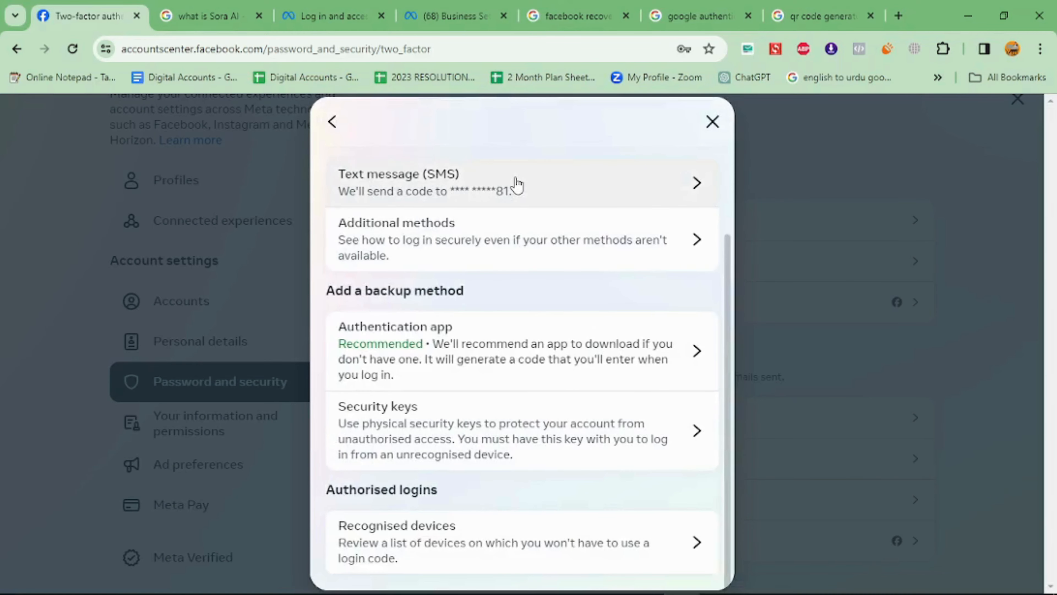
pyautogui.click(340, 129)
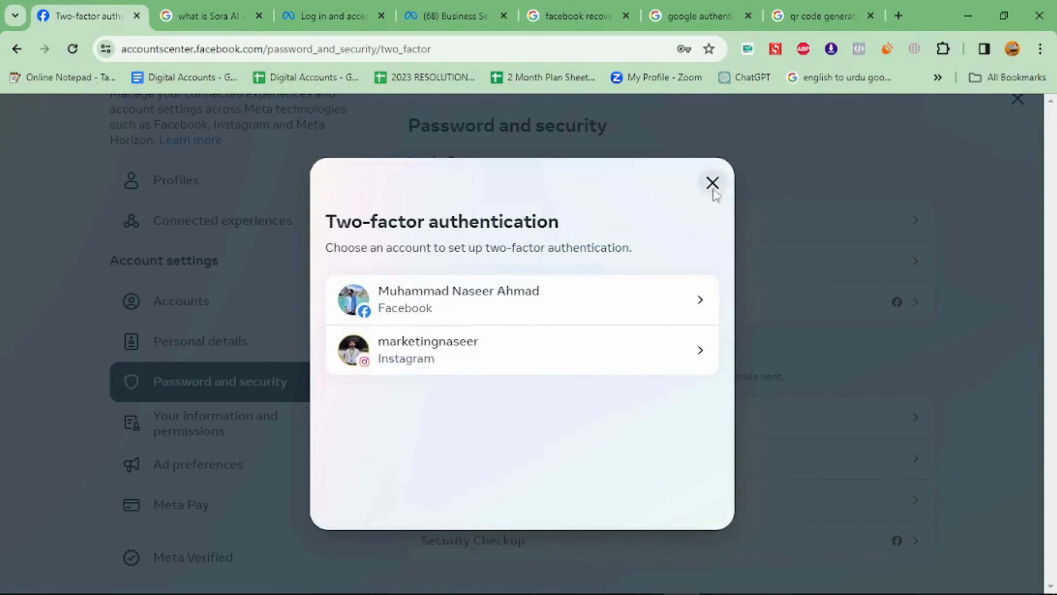
pyautogui.click(713, 185)
pyautogui.scroll(1, 588, 385)
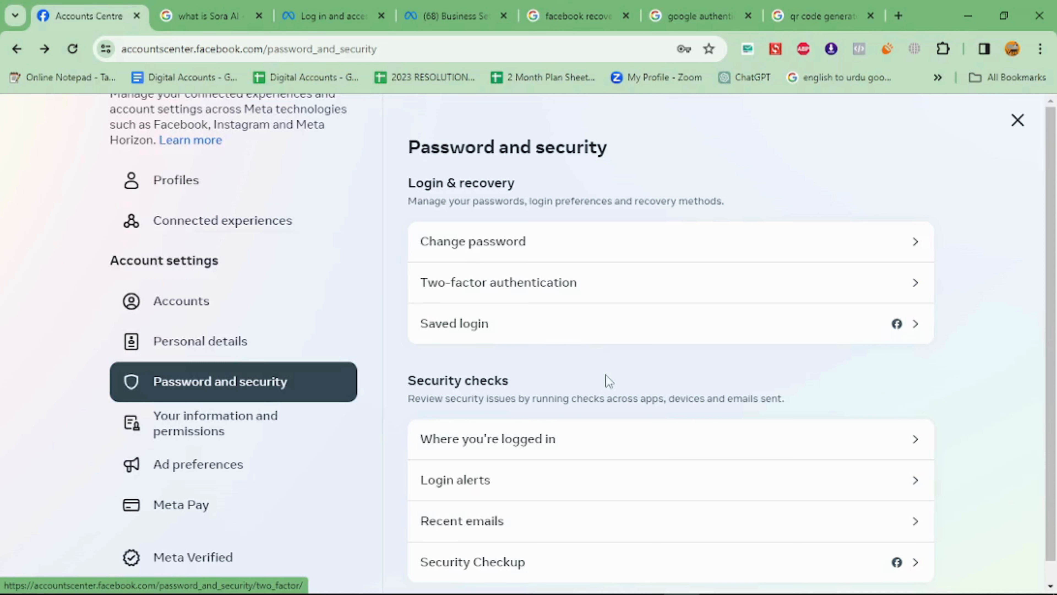
pyautogui.scroll(-1, 613, 398)
pyautogui.scroll(1, 611, 397)
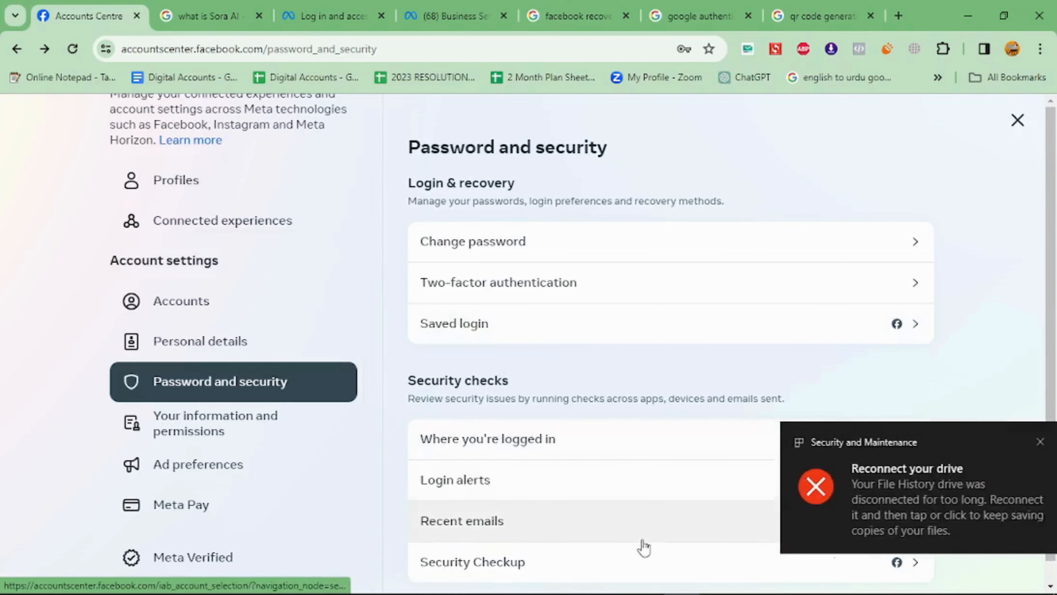
pyautogui.click(1040, 442)
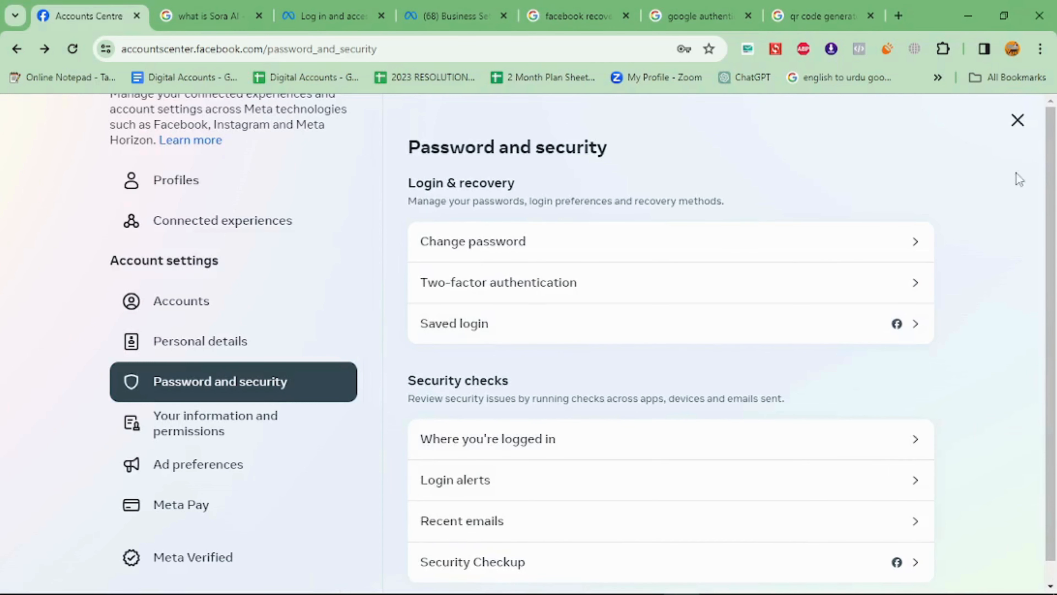
pyautogui.click(1018, 120)
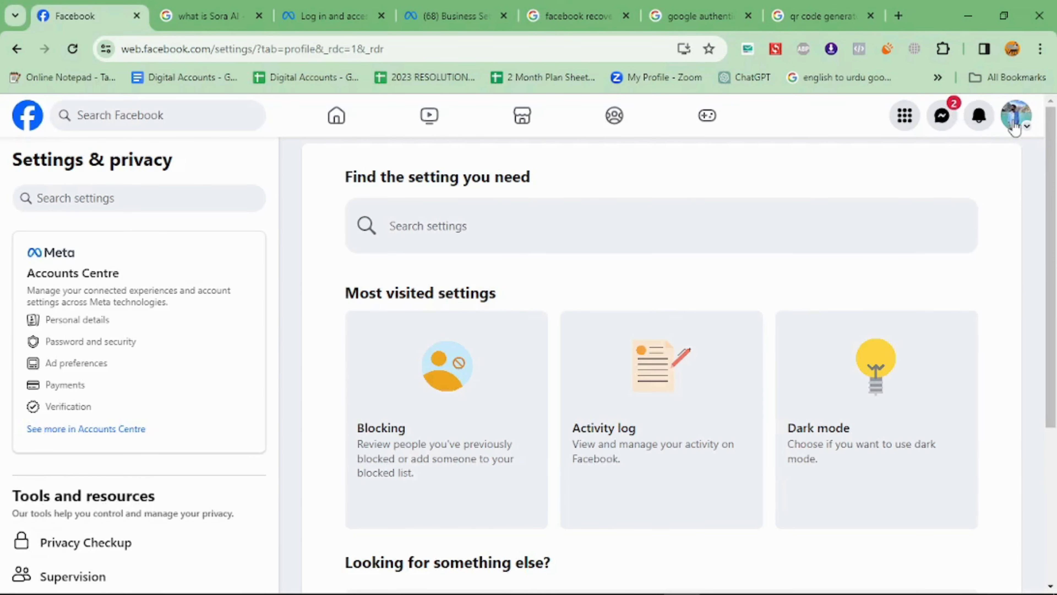
# - Switch to the Apex Marketing profile and open its Page to look over the cover, Page health and posts sections
pyautogui.click(1016, 121)
pyautogui.click(871, 228)
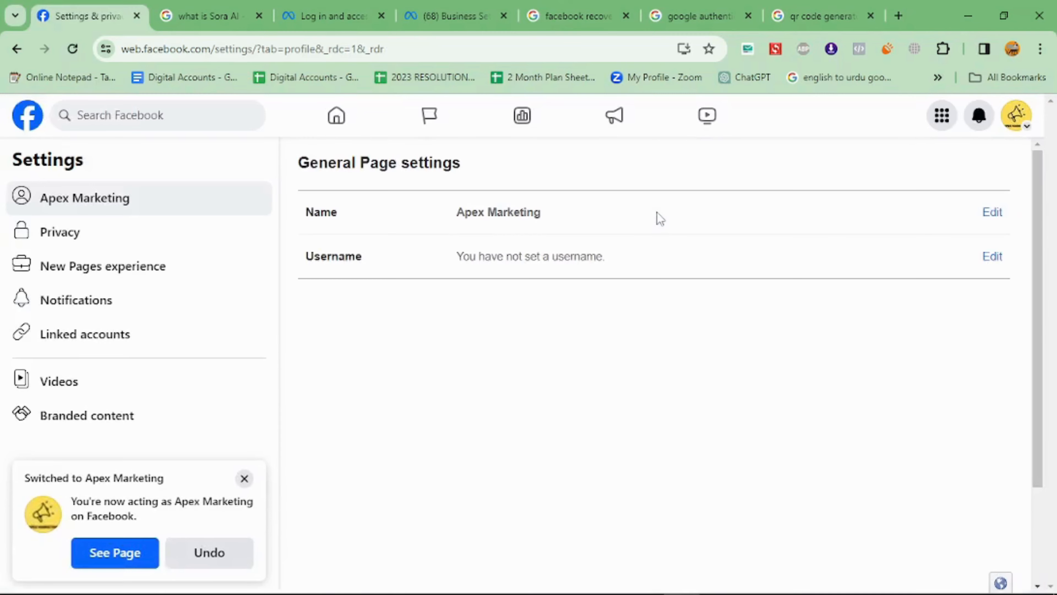
pyautogui.click(65, 210)
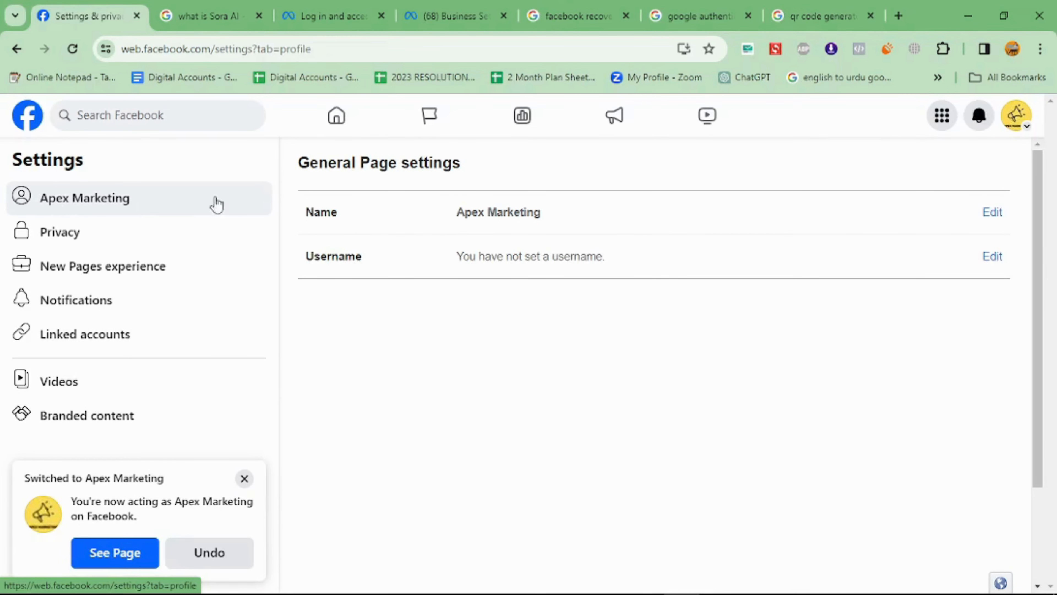
pyautogui.click(1019, 116)
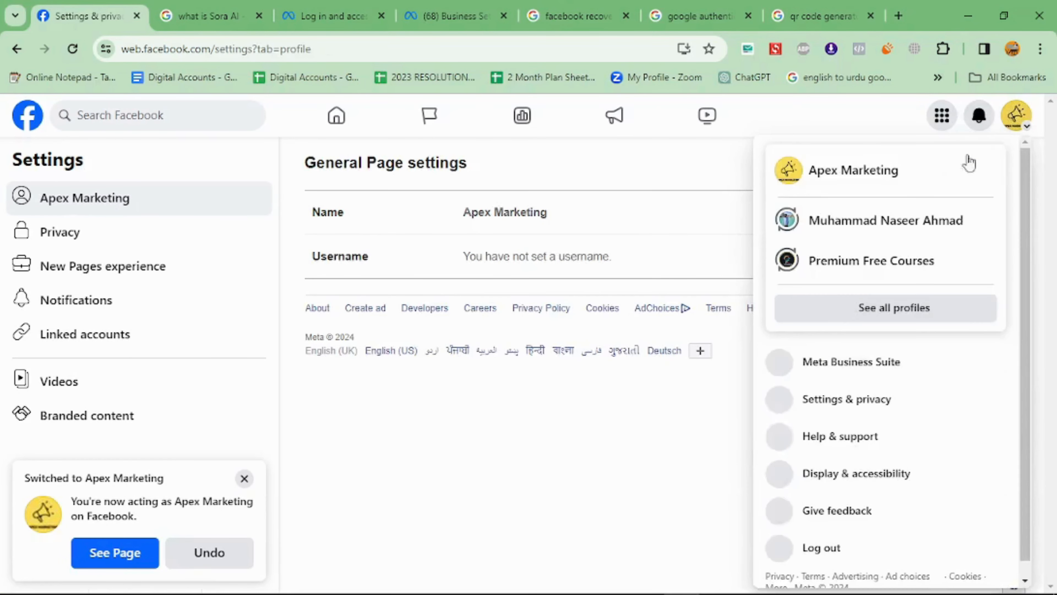
pyautogui.click(816, 182)
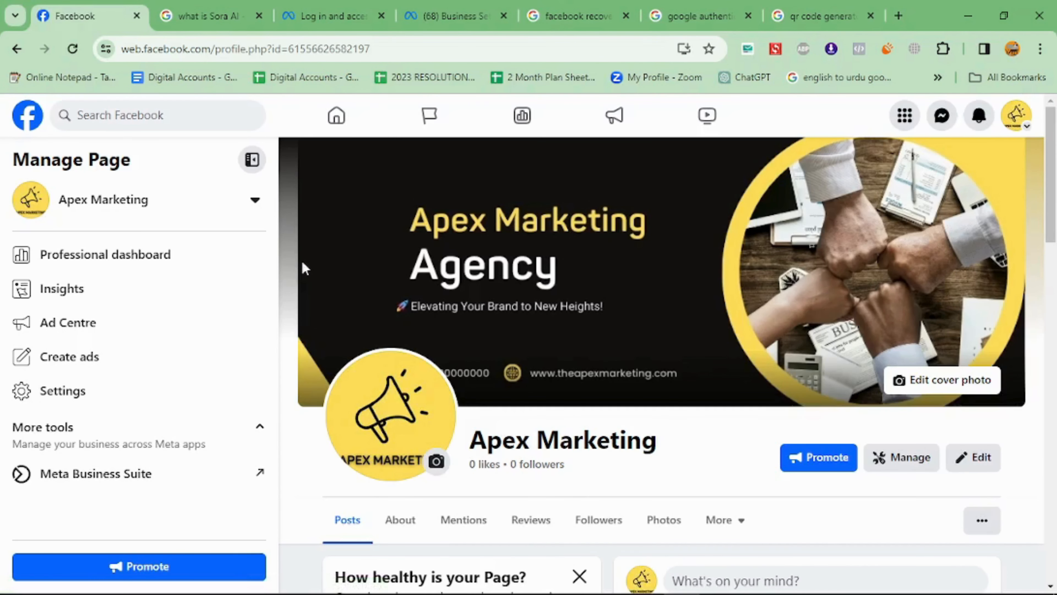
pyautogui.scroll(-4, 305, 269)
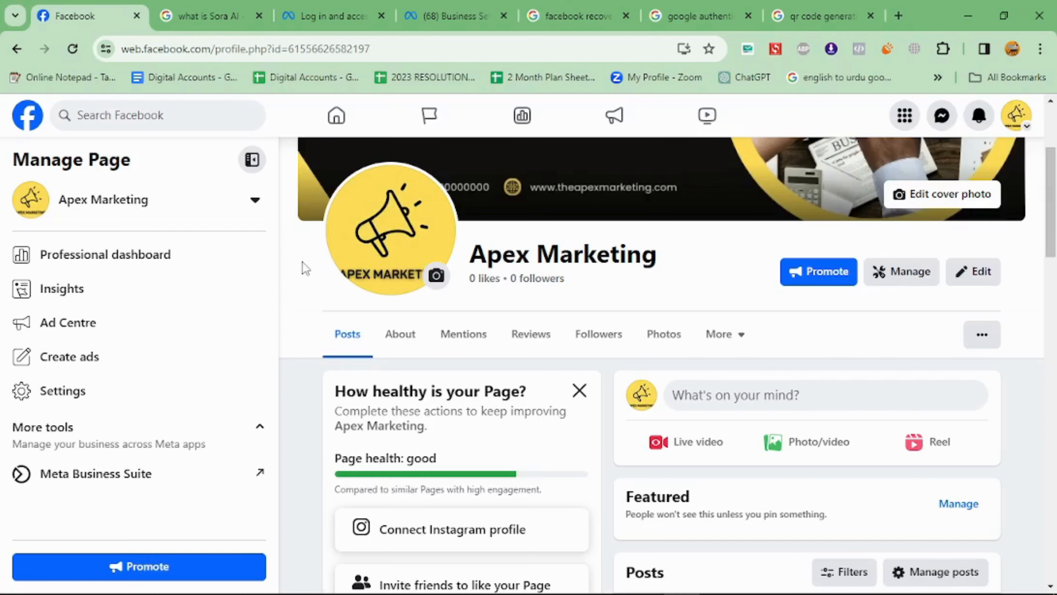
pyautogui.scroll(-3, 322, 277)
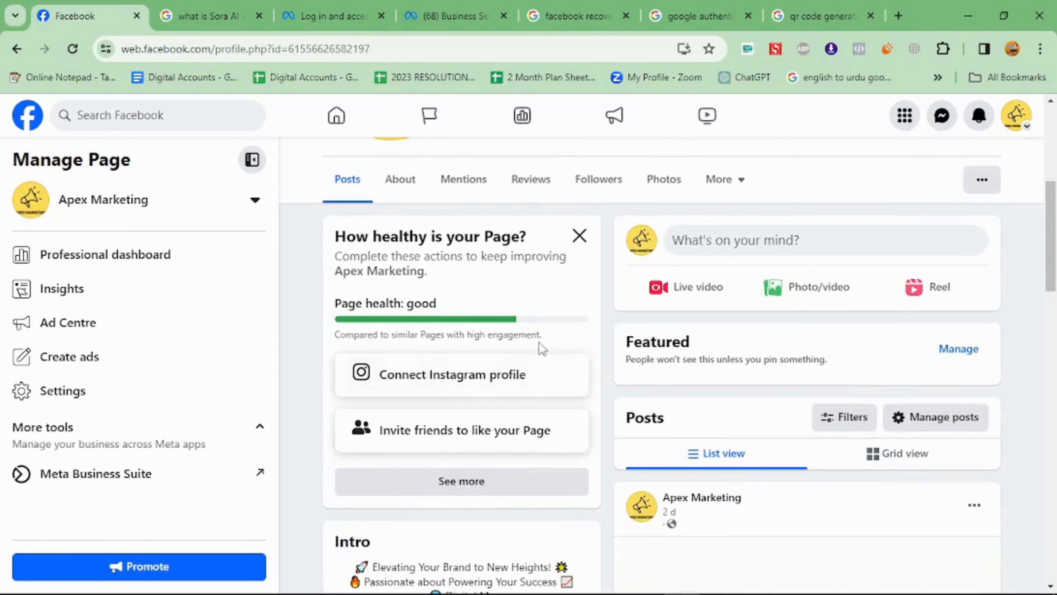
pyautogui.scroll(7, 539, 342)
pyautogui.scroll(-5, 695, 394)
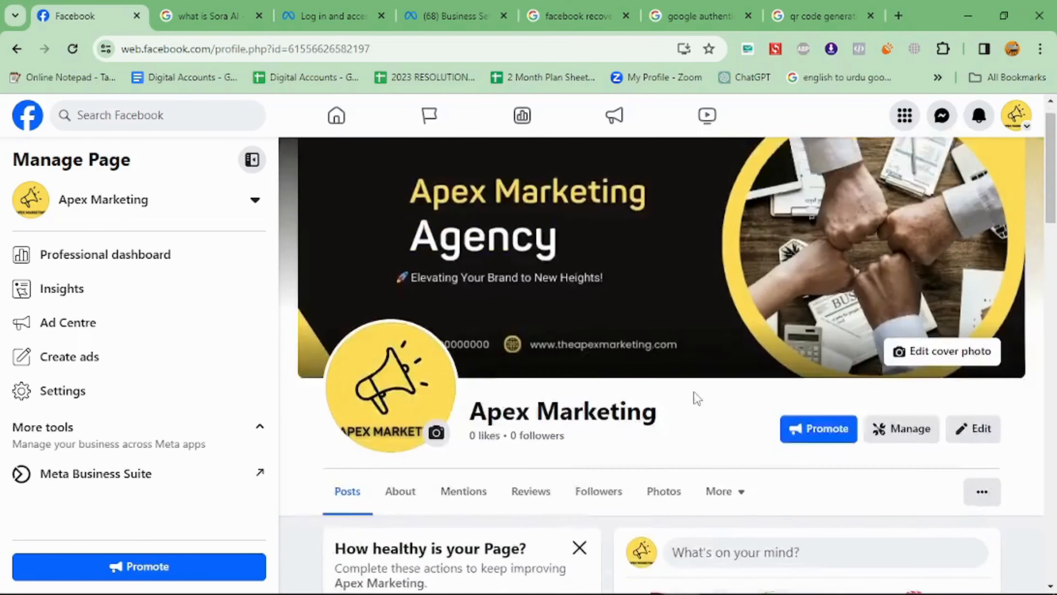
pyautogui.scroll(5, 693, 395)
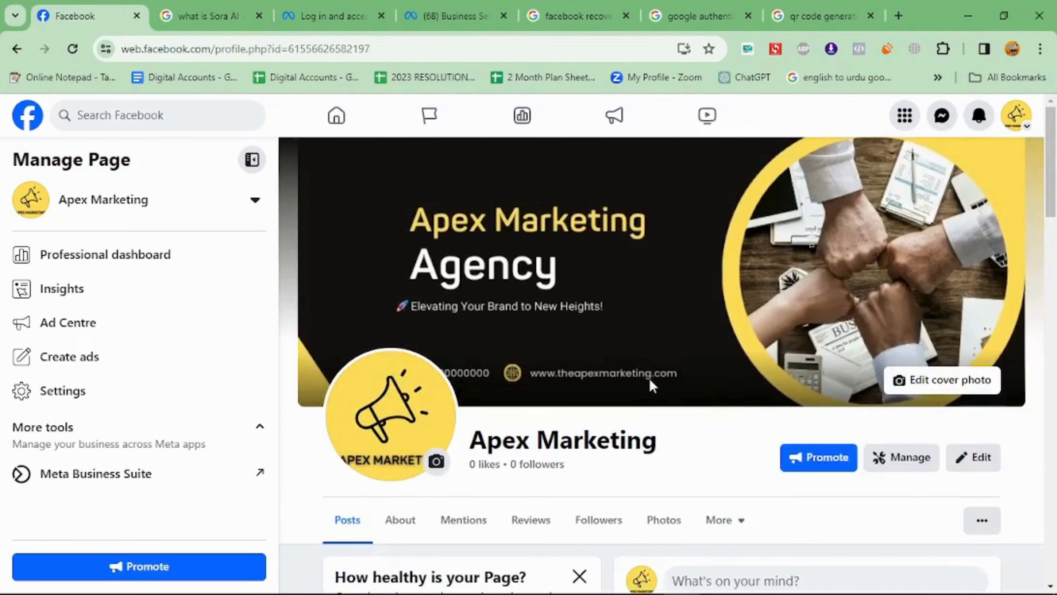